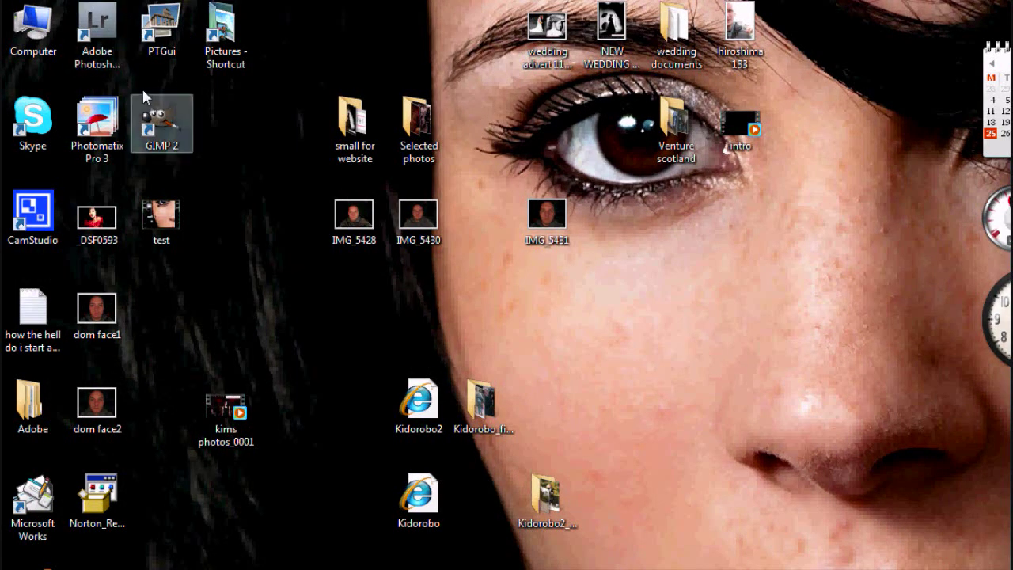
- Launch GIMP 2 from its desktop shortcut
left_click(141, 122)
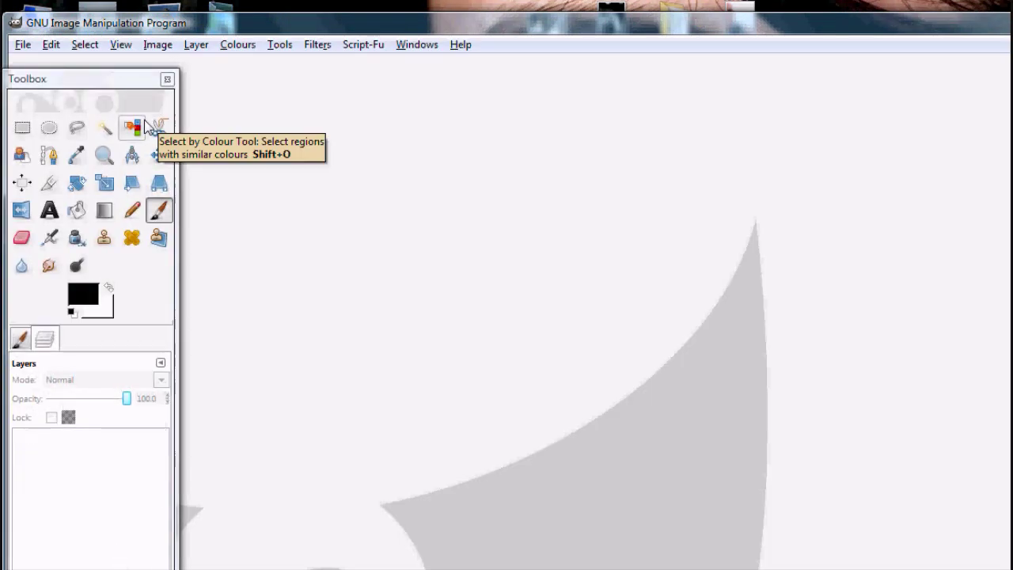
- Open the portrait IMG_5431.JPG and switch to the Rectangle Select tool
left_click(23, 45)
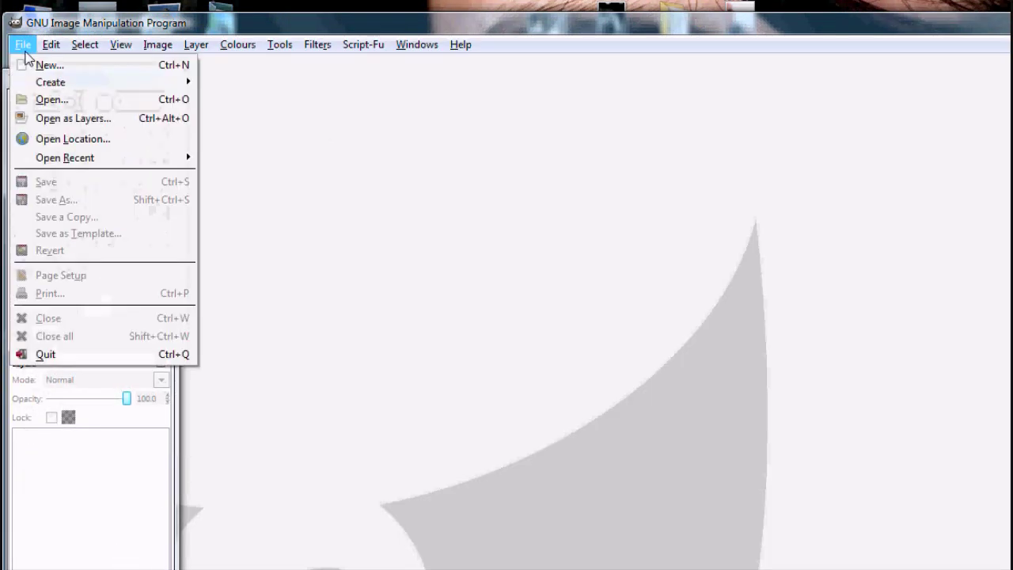
left_click(42, 100)
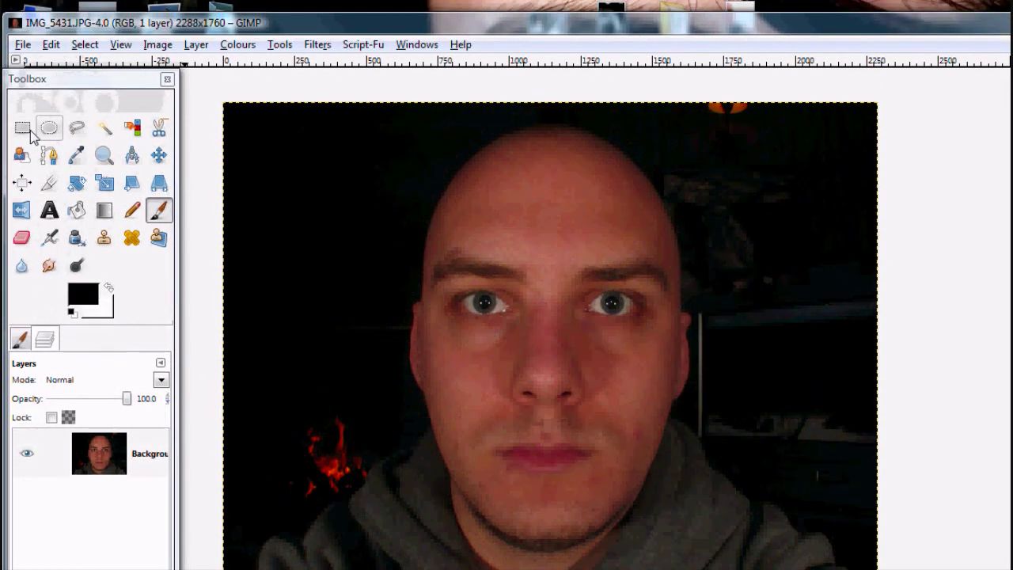
left_click(26, 129)
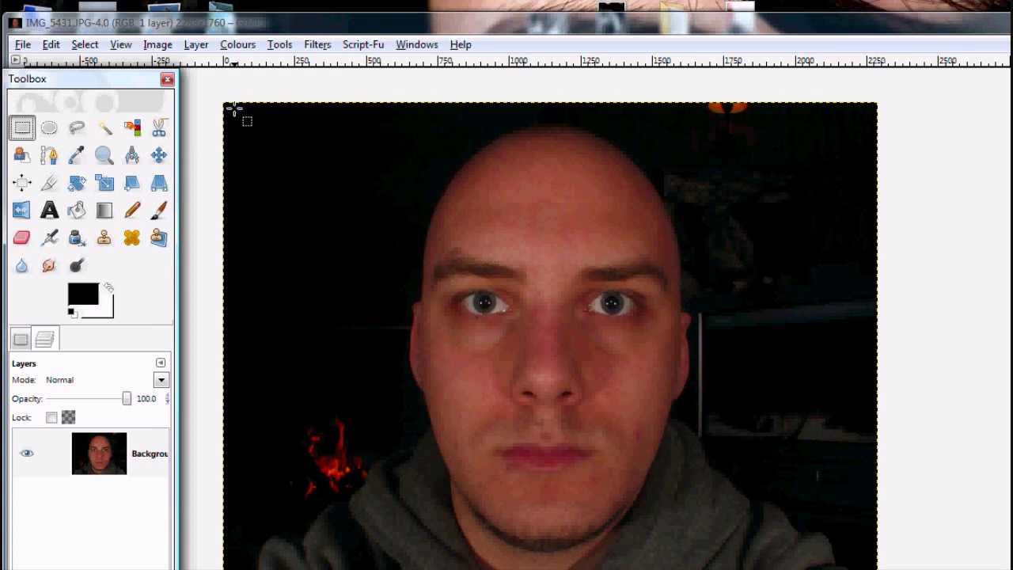
- Select the photo's left half up to the face centre line and copy-paste it
left_click_drag(234, 108, 549, 485)
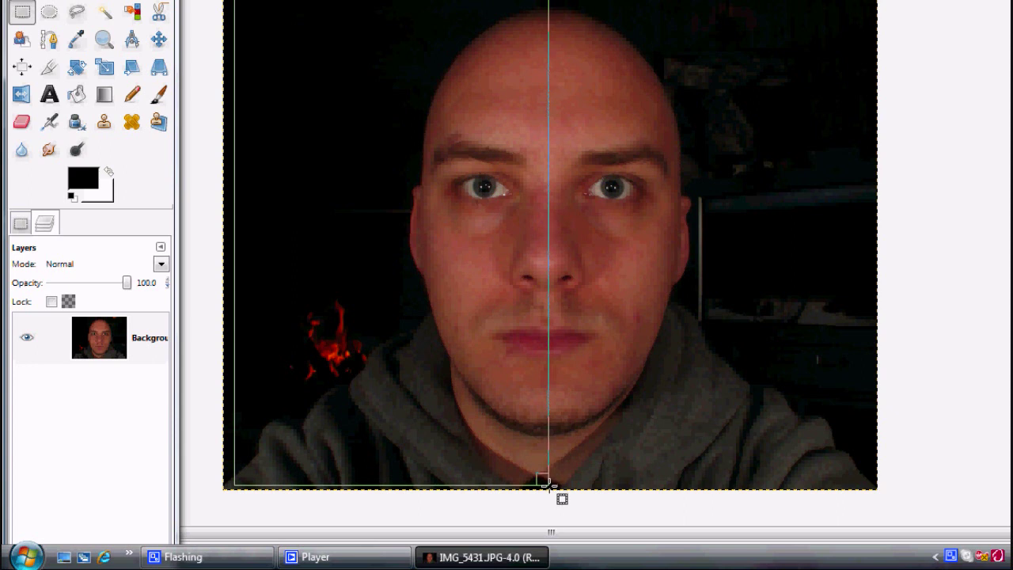
left_click_drag(548, 485, 549, 485)
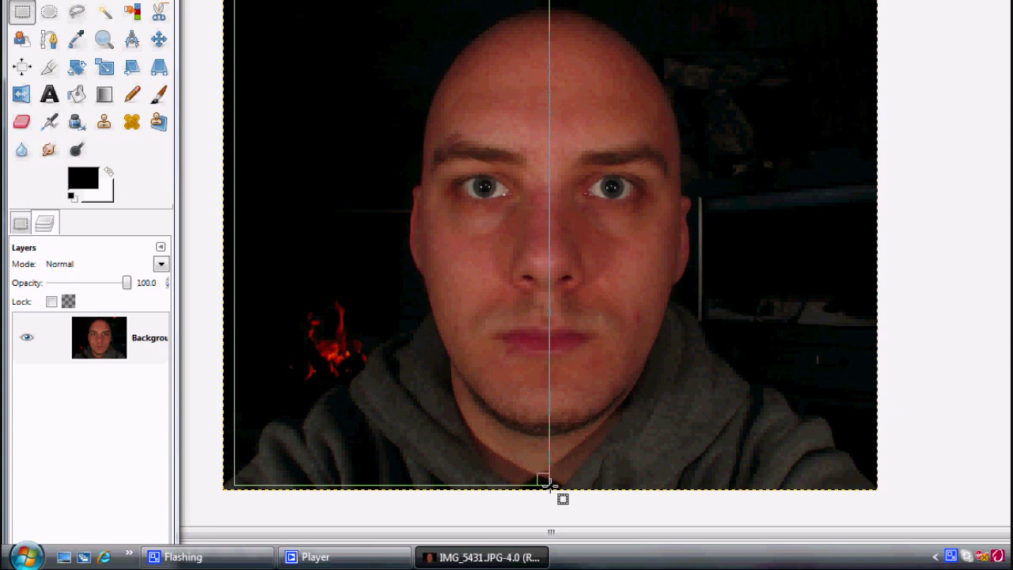
left_click_drag(549, 485, 548, 484)
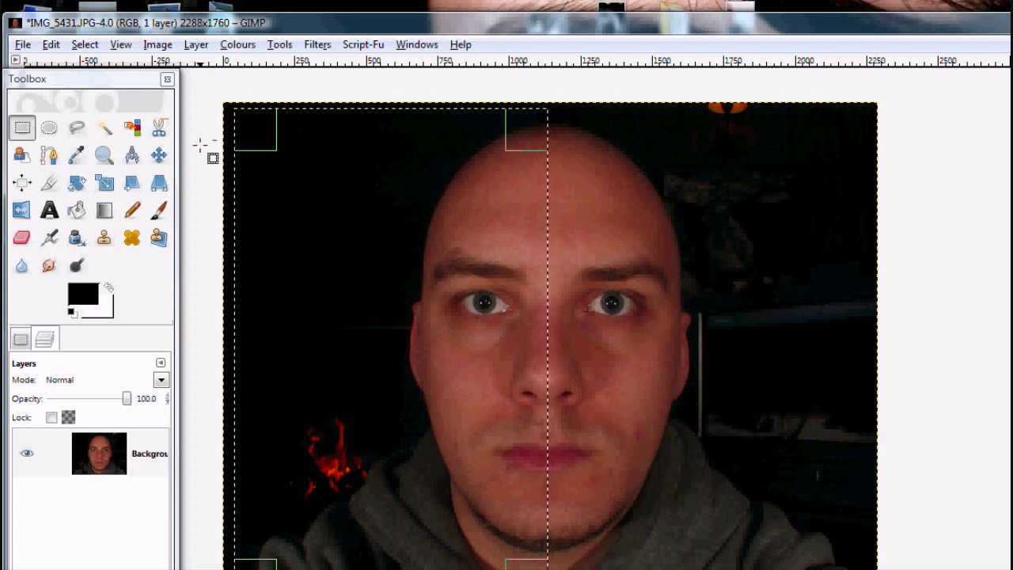
key("ctrl+v")
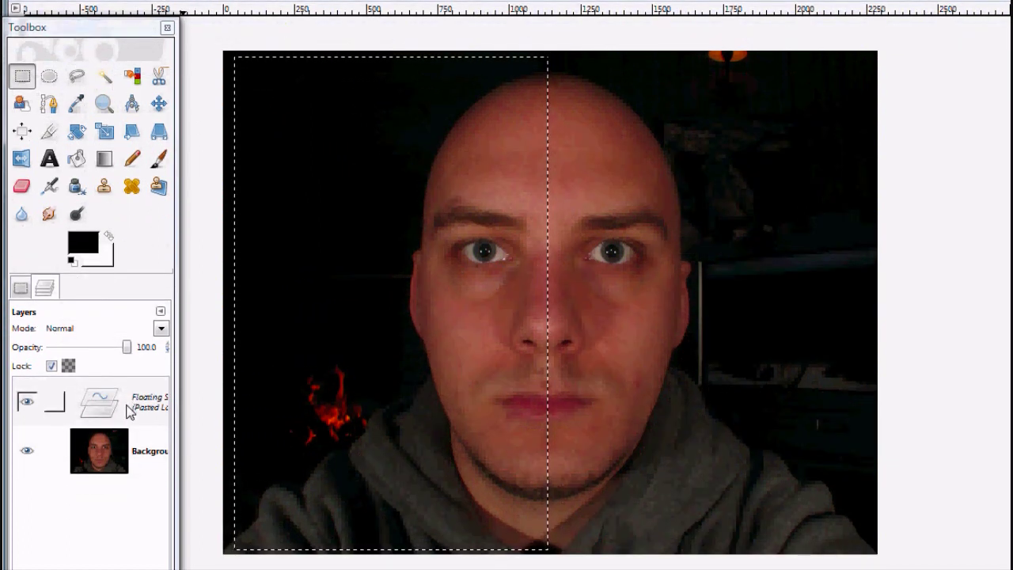
- Convert the floating selection into a new layer, Pasted Layer
right_click(129, 403)
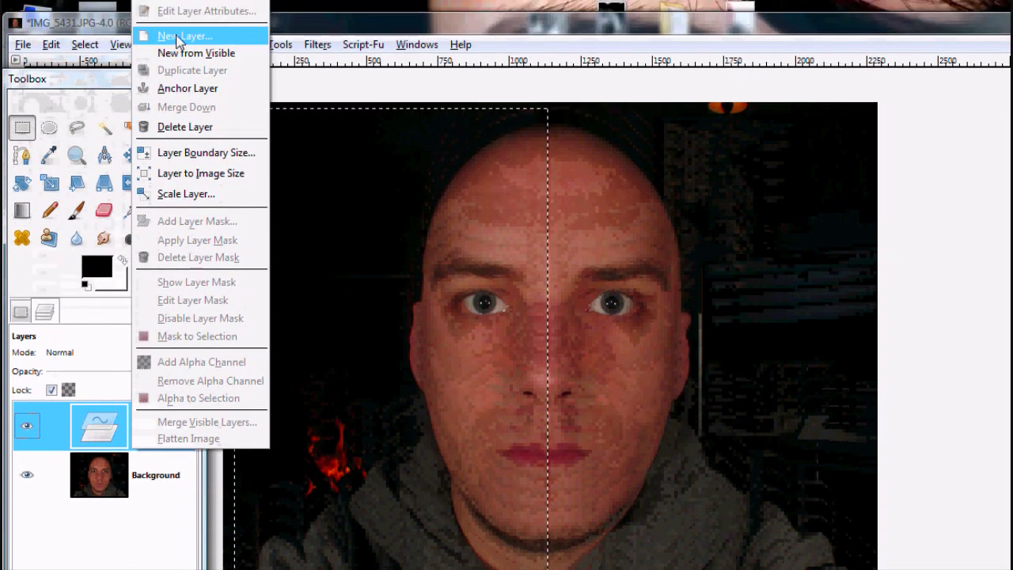
left_click(174, 2)
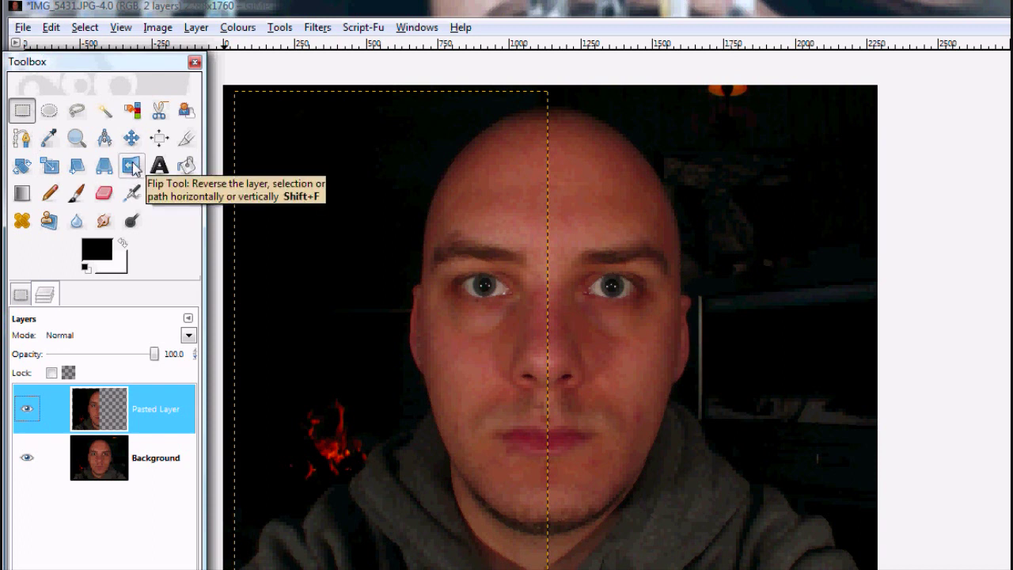
- Flip Pasted Layer horizontally and slide it over the face's right side
left_click(133, 164)
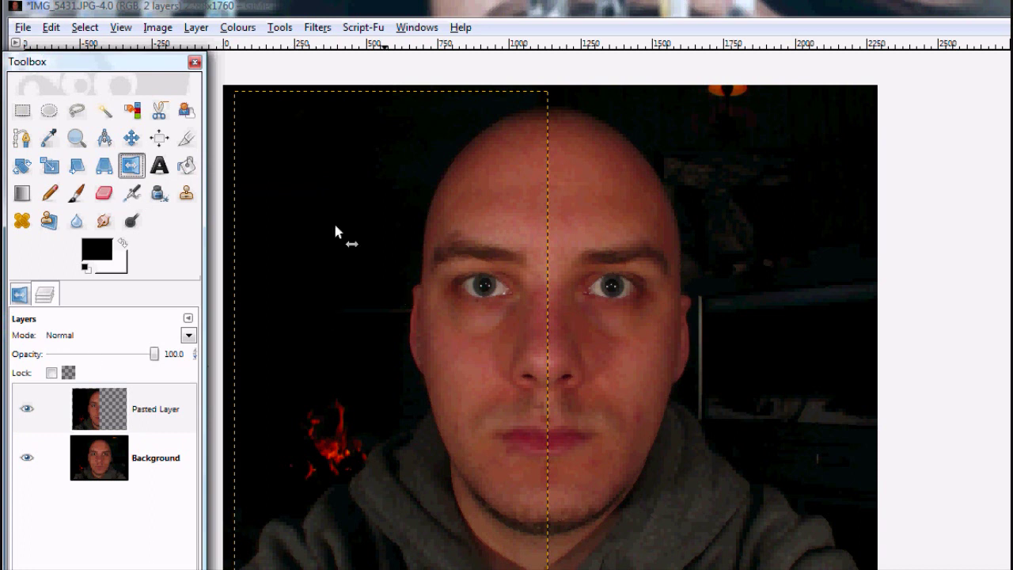
left_click(320, 318)
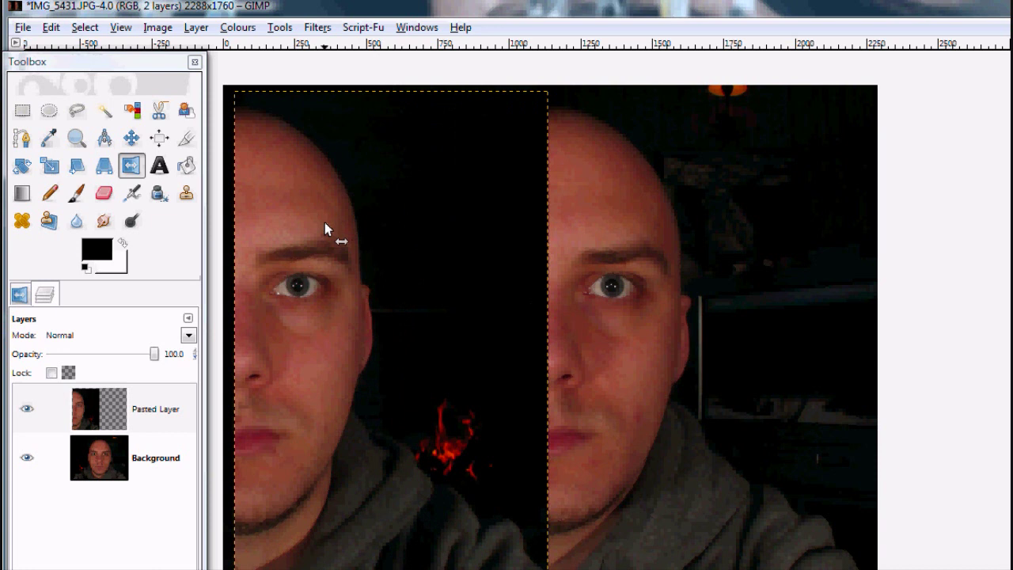
left_click(131, 138)
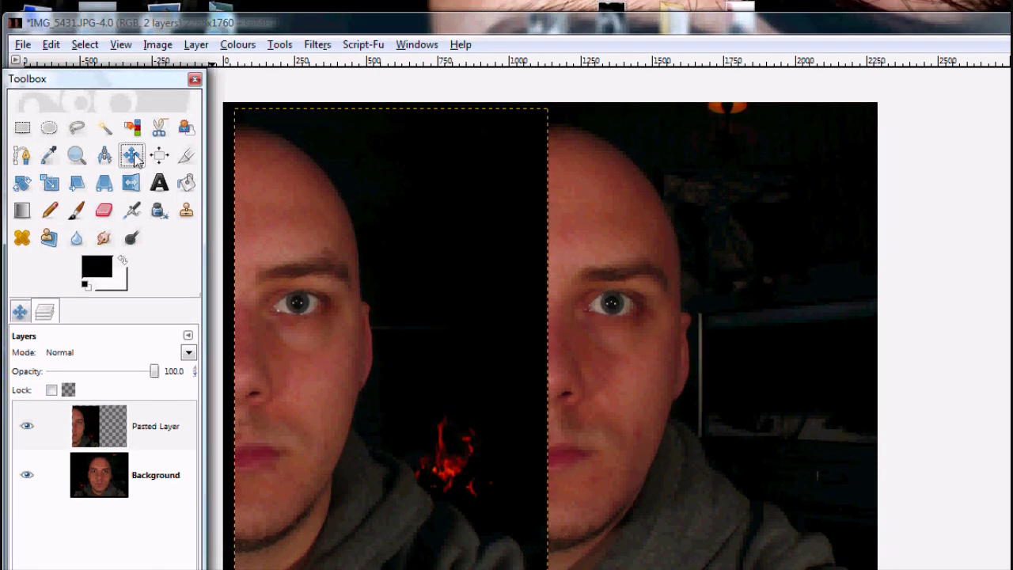
left_click_drag(328, 337, 642, 331)
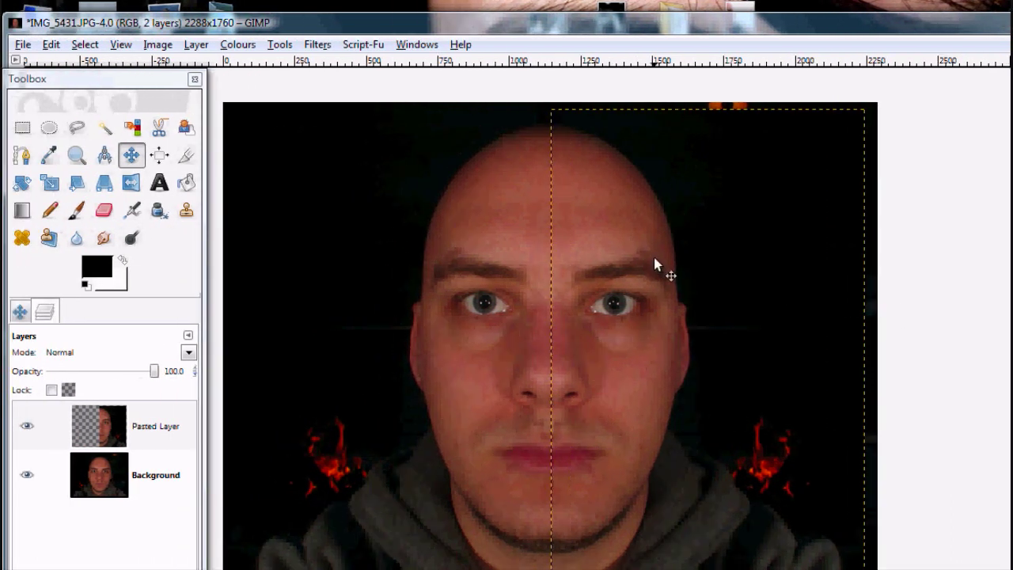
- Clear the selection with Select > None
left_click(85, 44)
left_click(102, 85)
left_click(156, 475)
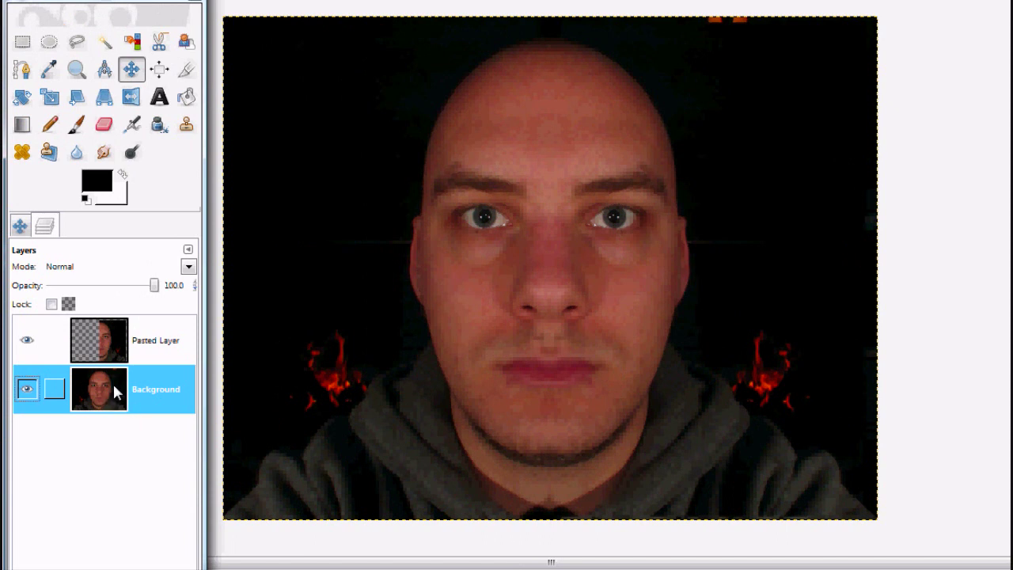
- Hide Pasted Layer, select the original's right half from the face centre, and paste it
left_click(28, 342)
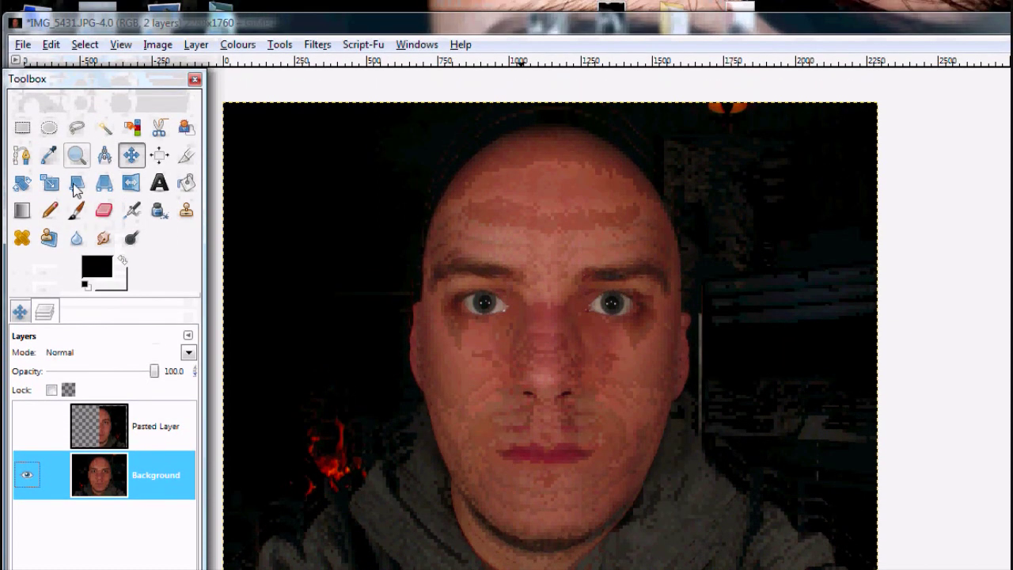
left_click(21, 129)
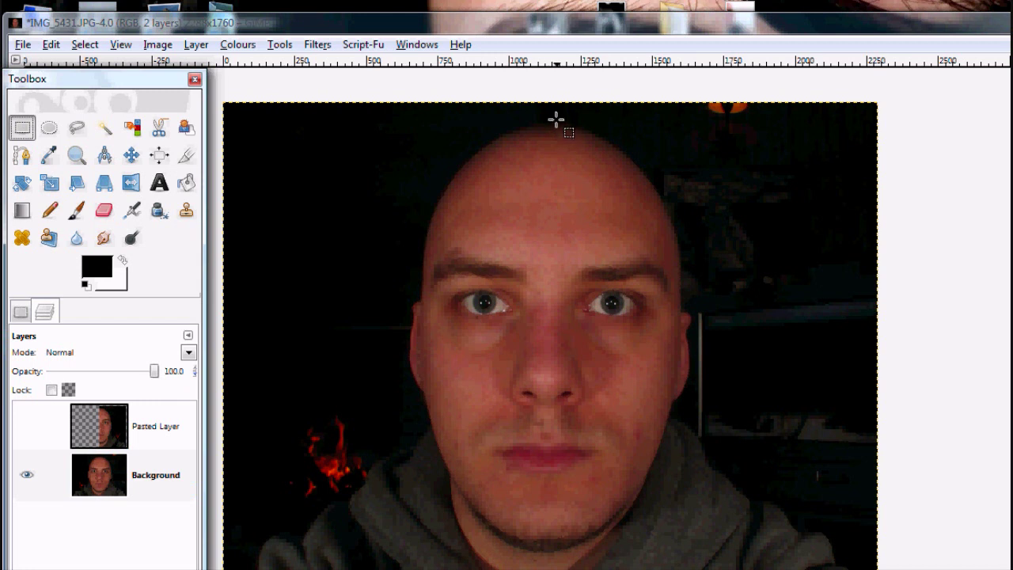
left_click_drag(548, 111, 866, 569)
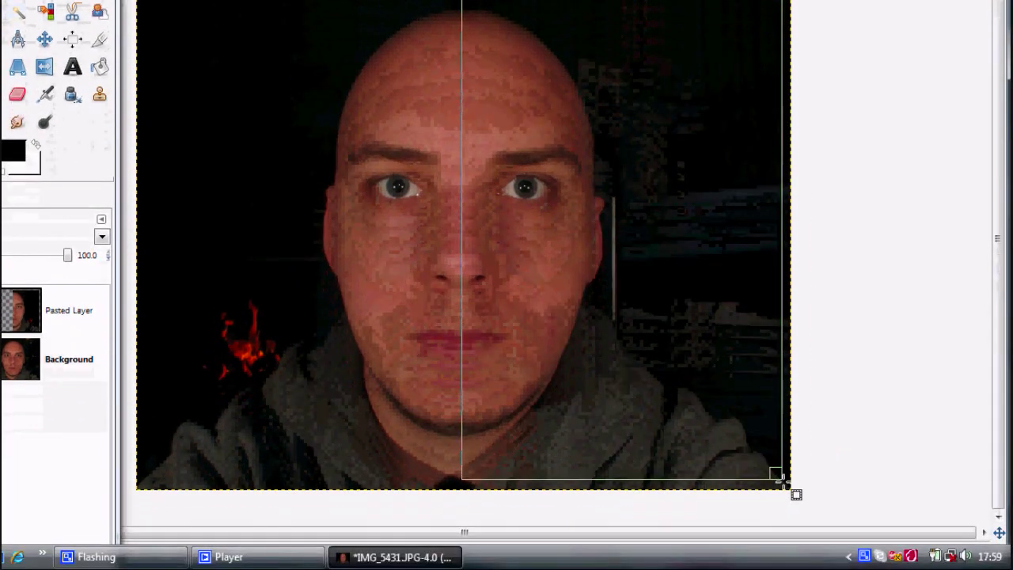
left_click_drag(780, 480, 779, 481)
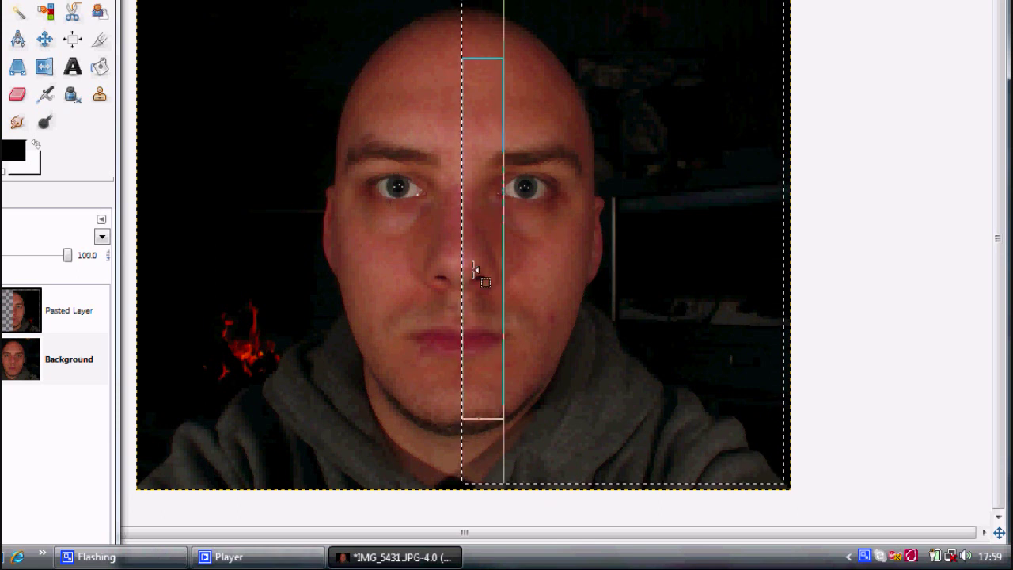
left_click_drag(473, 269, 471, 270)
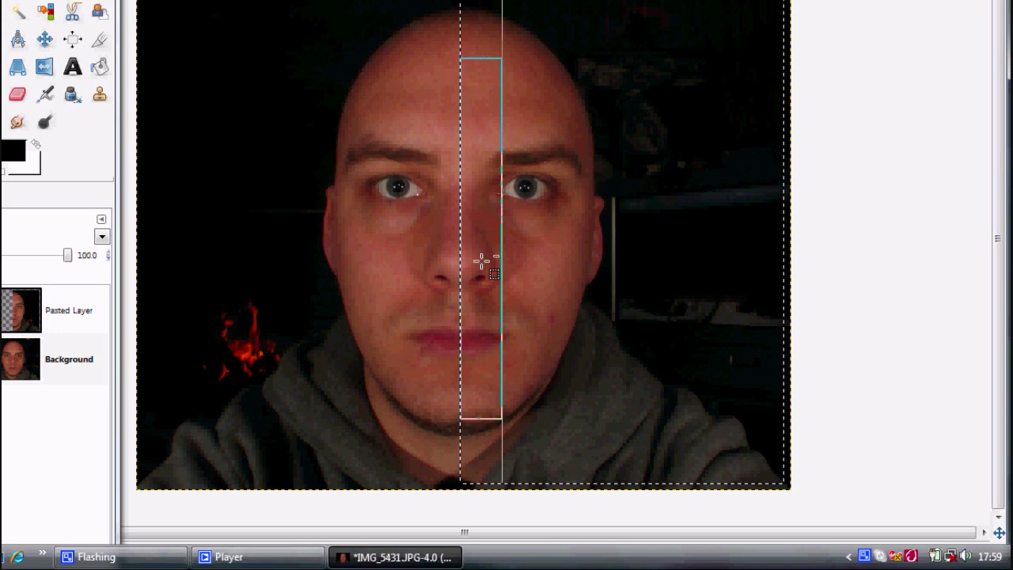
key("ctrl+v")
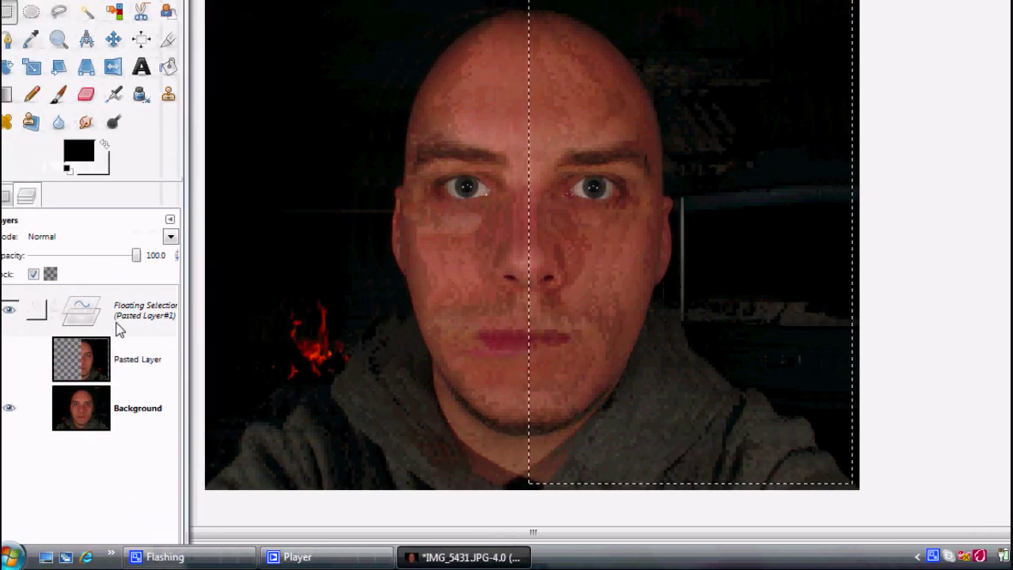
- Make the paste a new layer, Pasted Layer#1, flip it horizontally and move it left
right_click(117, 331)
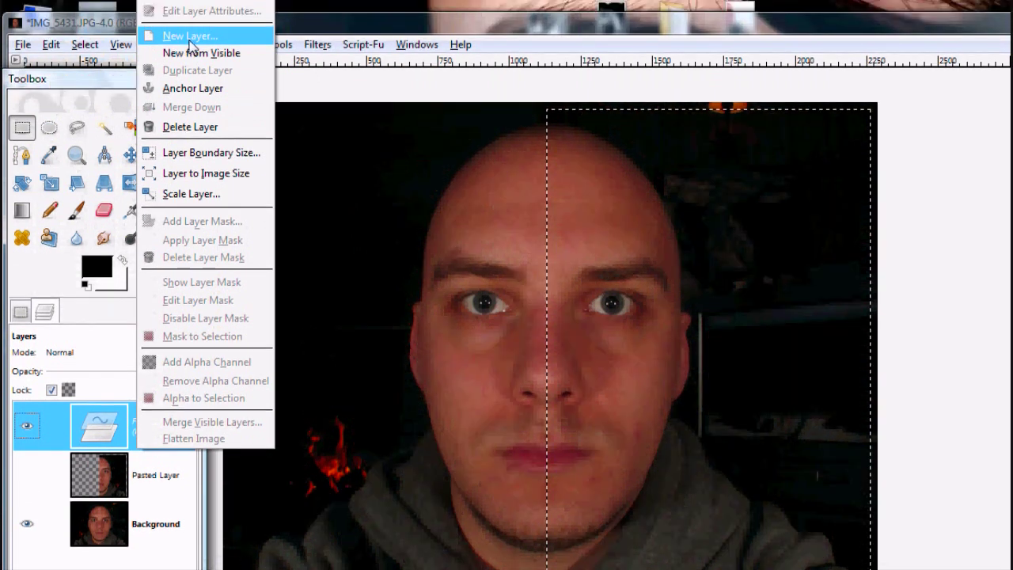
left_click(189, 37)
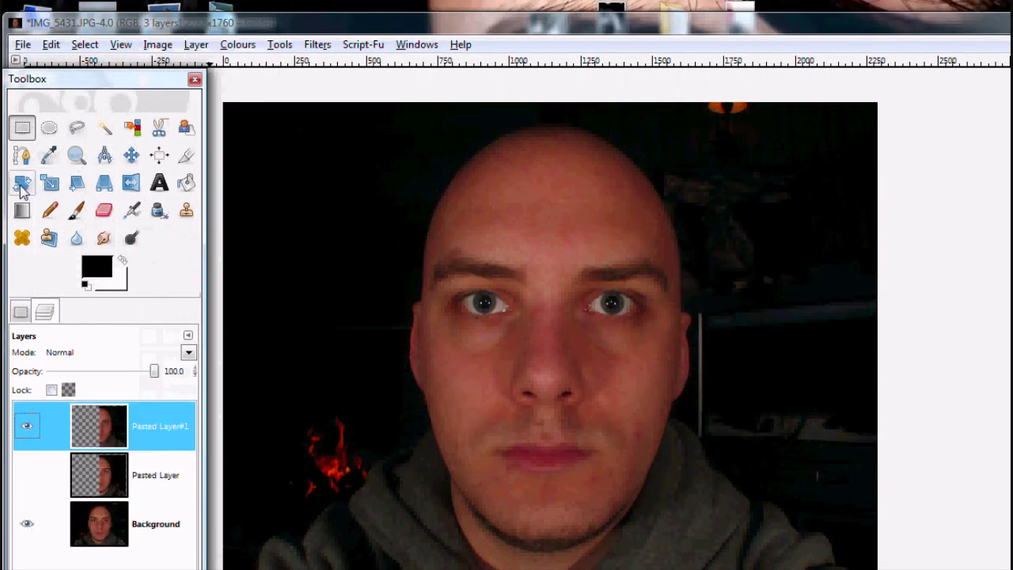
left_click(132, 184)
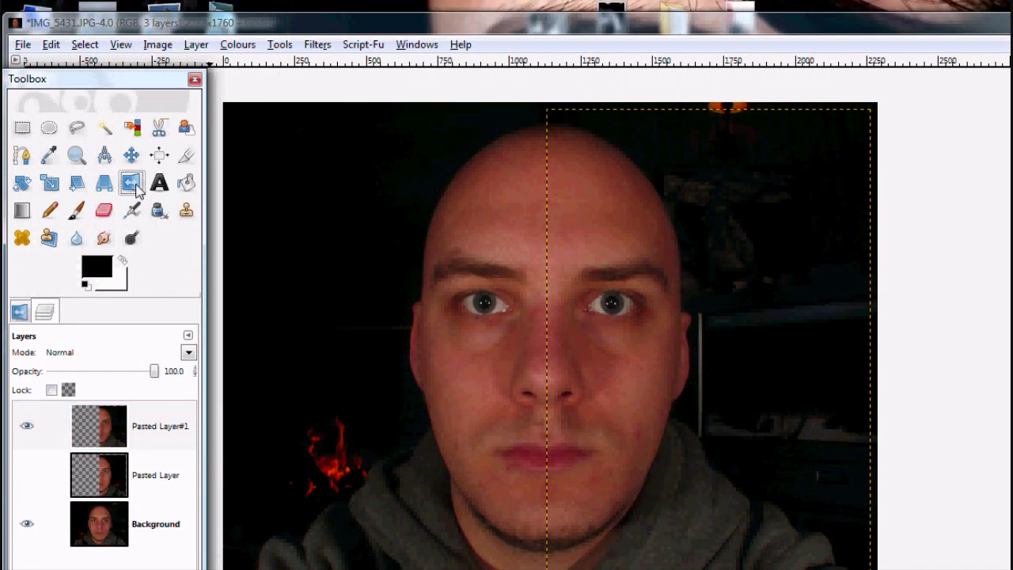
left_click(645, 329)
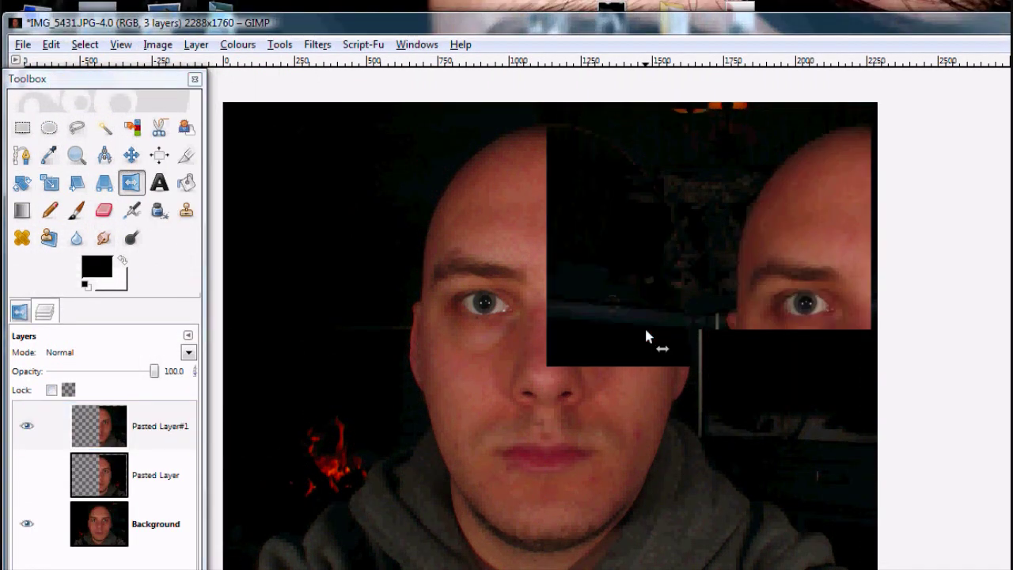
left_click(131, 156)
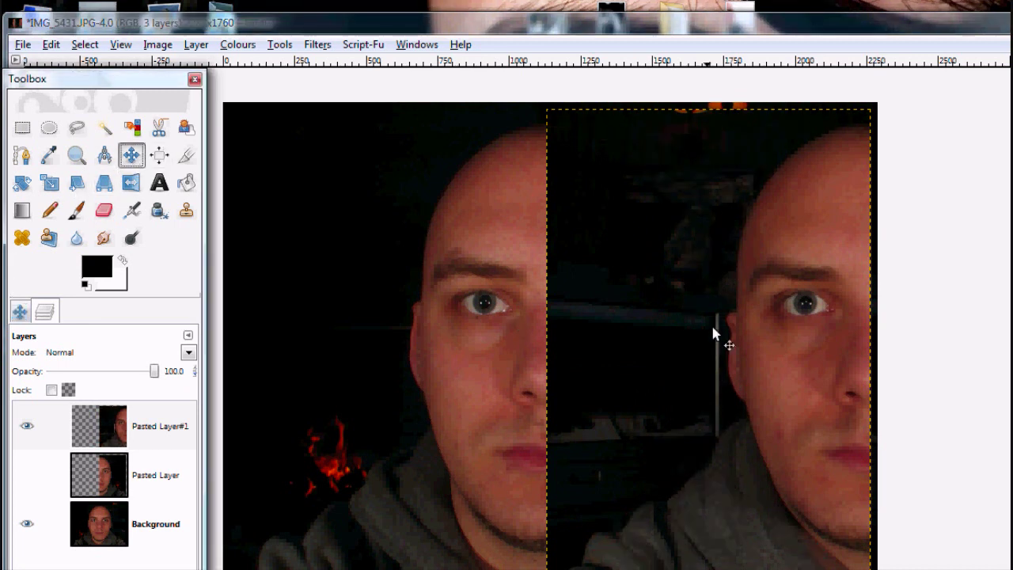
left_click_drag(711, 323, 388, 324)
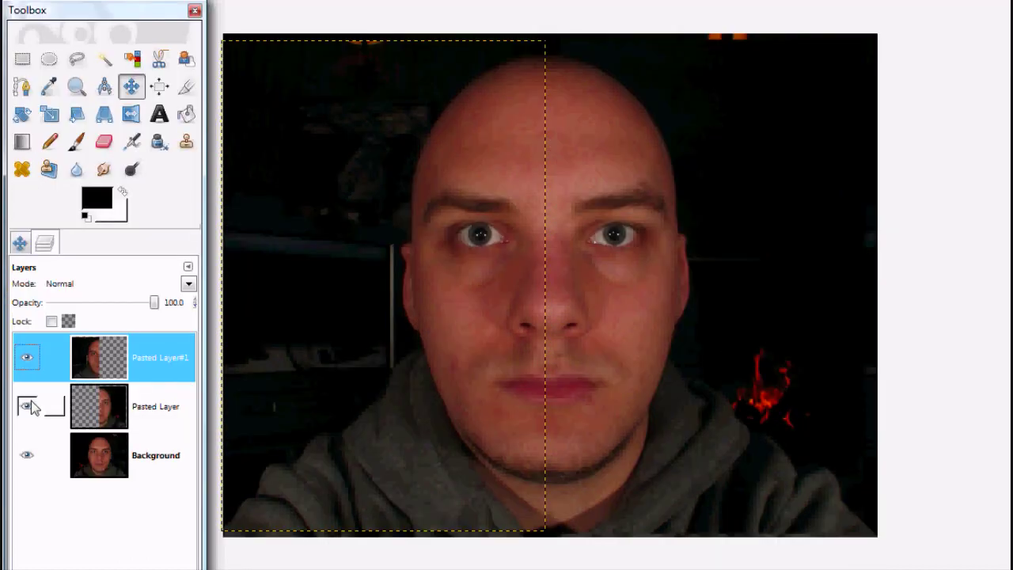
- Hide Pasted Layer and leave Pasted Layer#1 visible for the symmetrical face
left_click(28, 406)
left_click(28, 356)
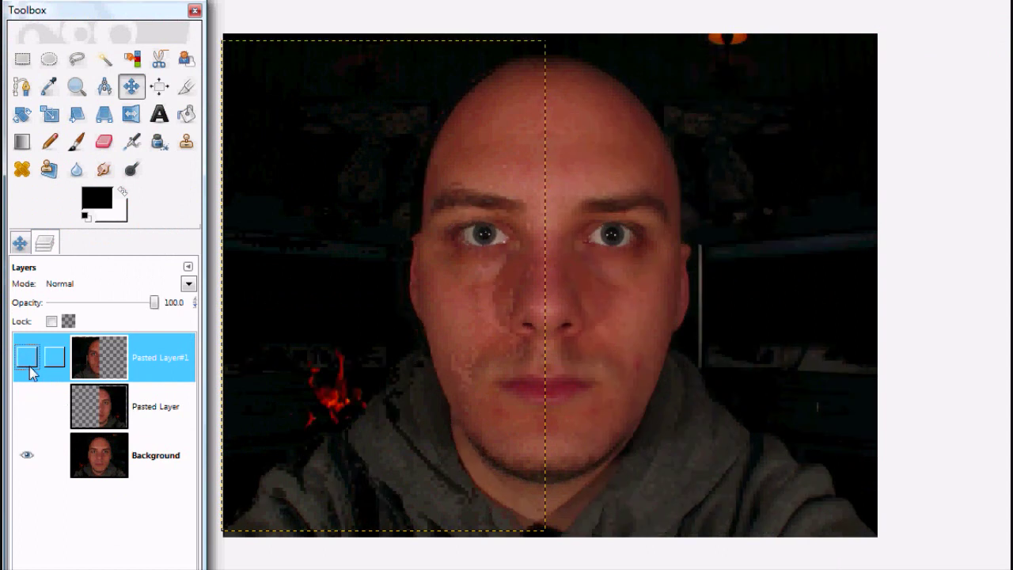
left_click(28, 368)
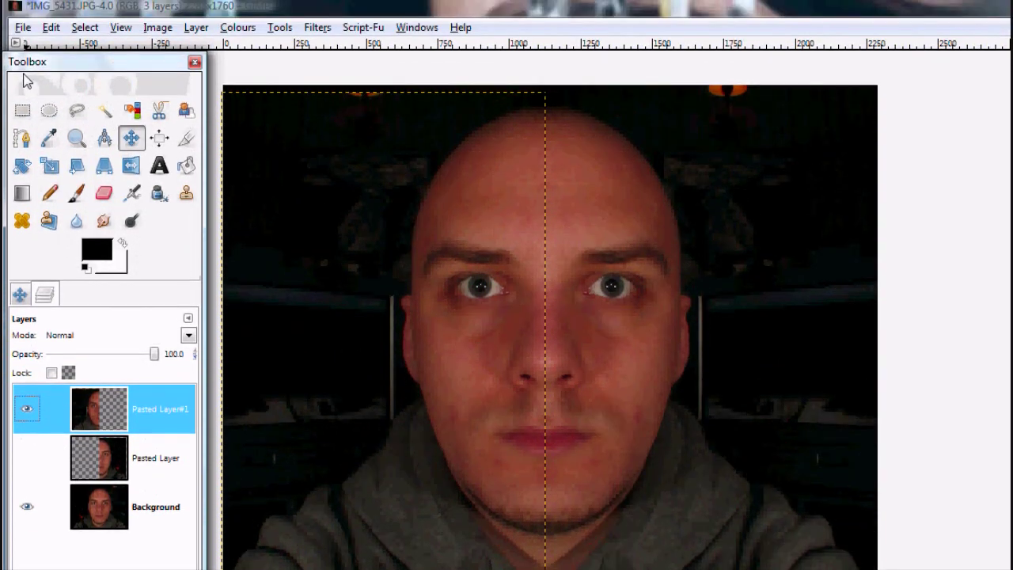
- Save the image as 'doms face left'
left_click(23, 26)
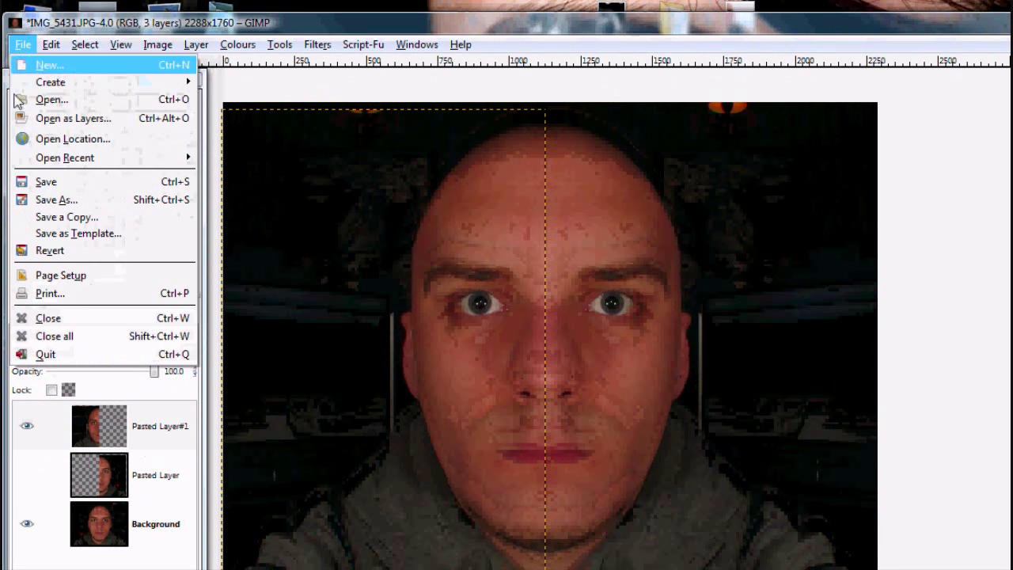
left_click(49, 201)
type("dso")
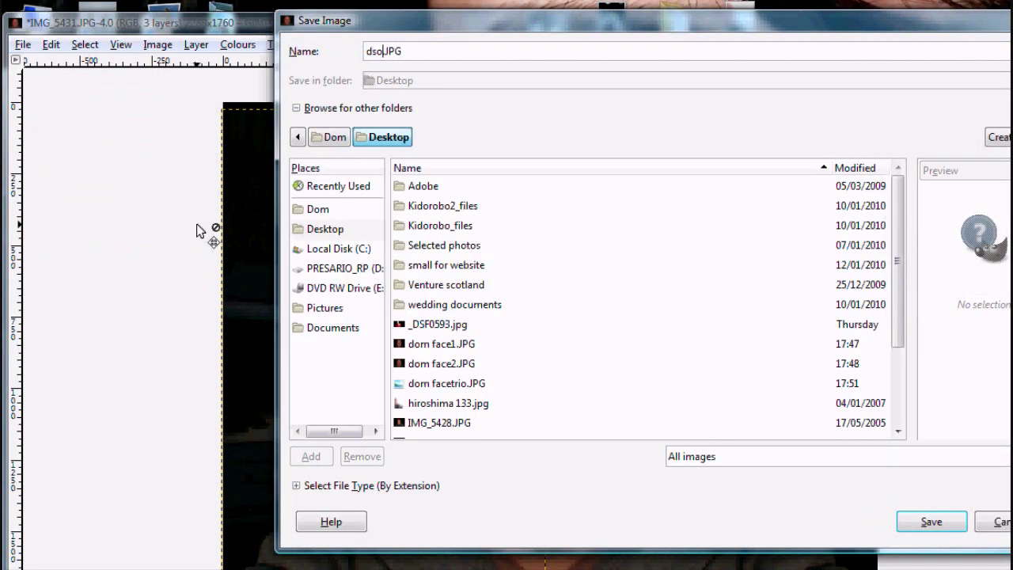
key("BackSpace")
key("BackSpace")
type("oms face")
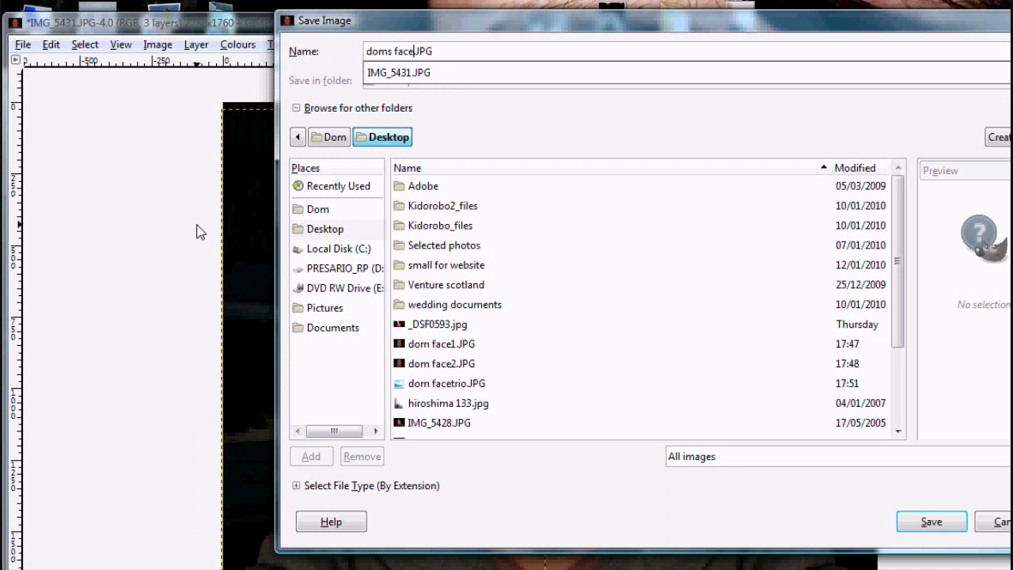
type(" left")
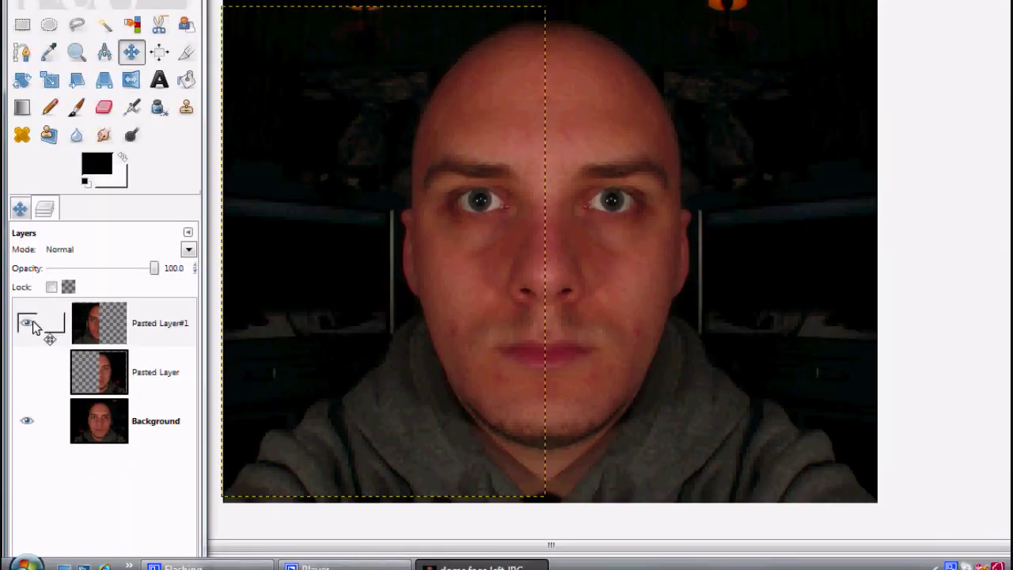
- Show Pasted Layer instead of Pasted Layer#1 and rename the Save As copy to 'doms face right'
left_click(29, 324)
left_click(29, 373)
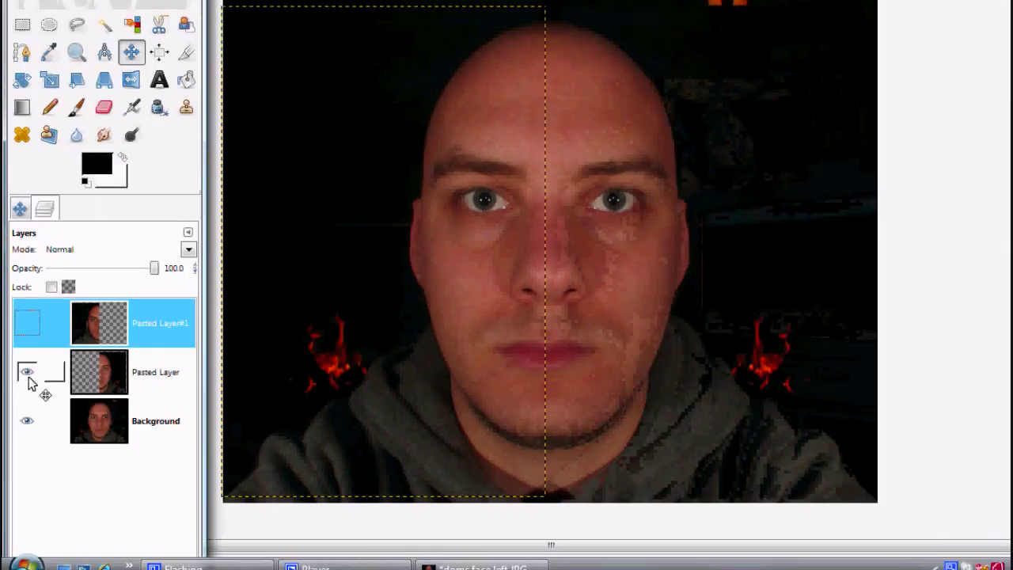
left_click(22, 44)
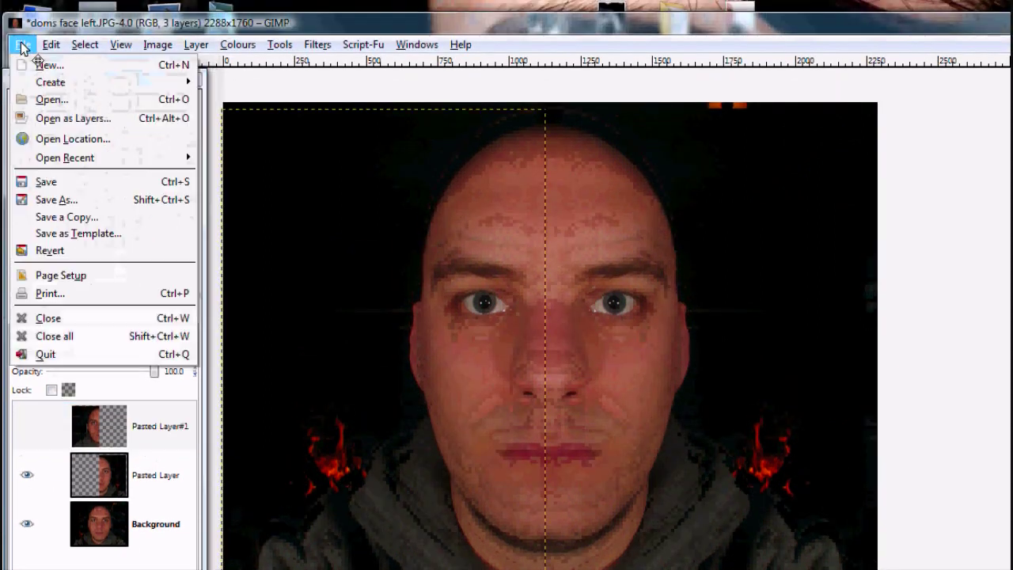
left_click(59, 199)
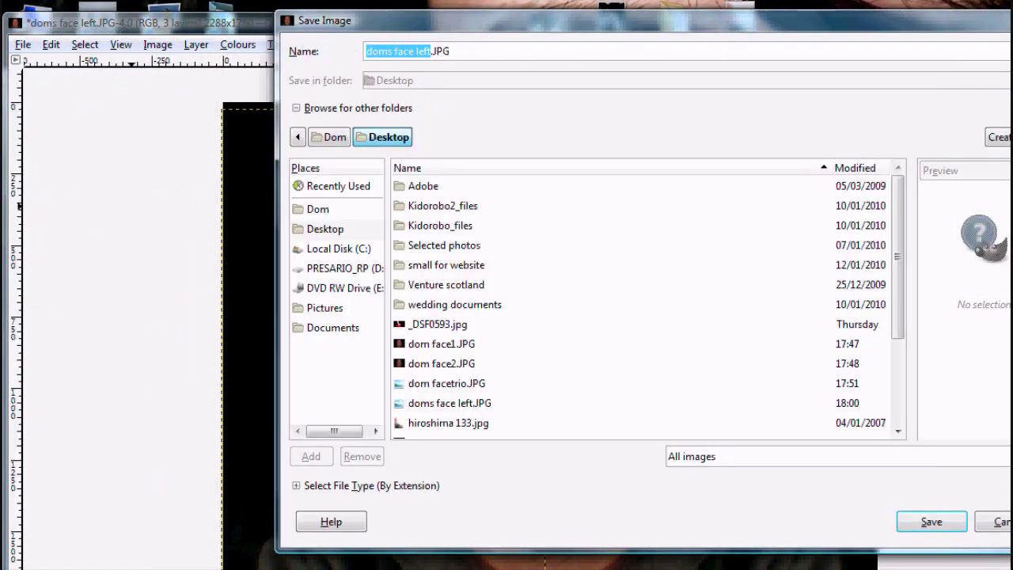
left_click(433, 51)
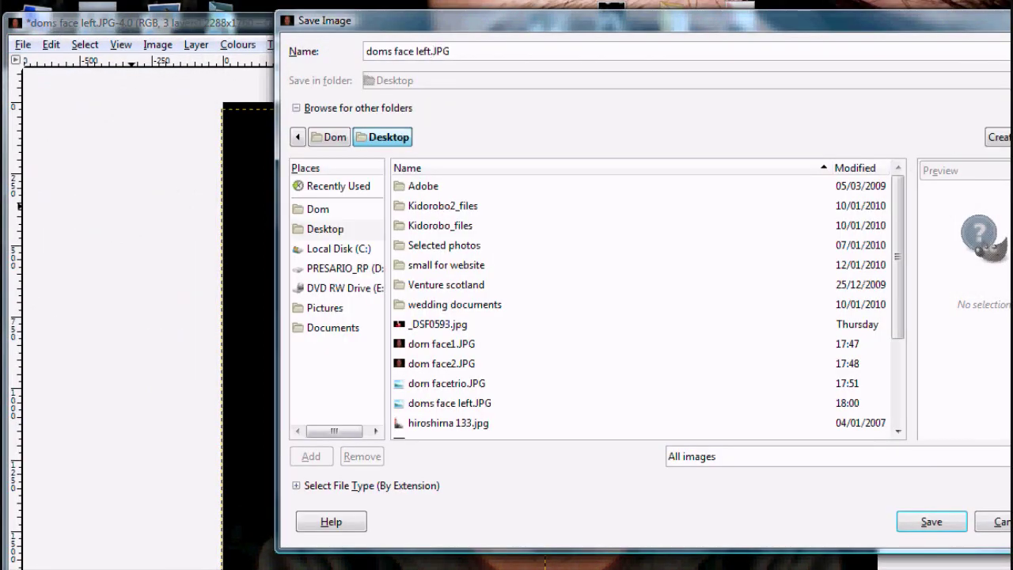
key("BackSpace")
key("BackSpace")
type("righ")
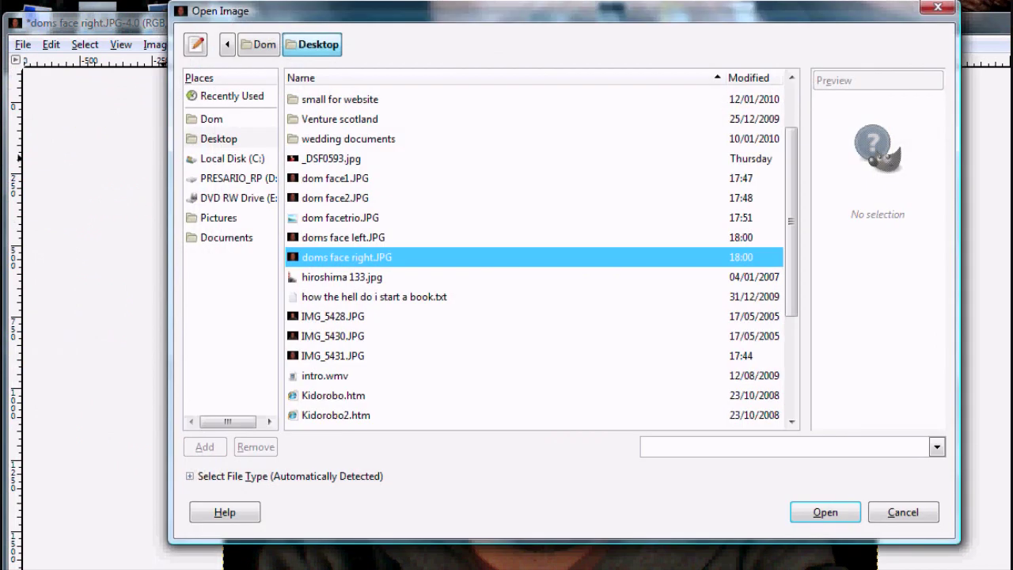
- Open doms face left.JPG and doms face right.JPG together as layers
left_click(343, 237, "shift")
key("Return")
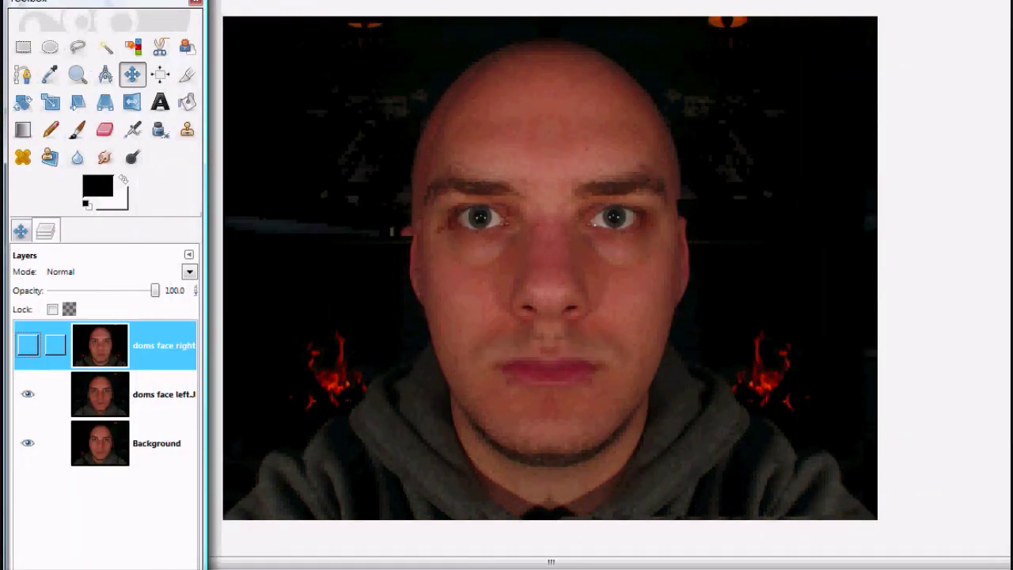
- Hide the doms face left layer, then zoom in on the mouth, eyes and eyebrow in turn
left_click(28, 394)
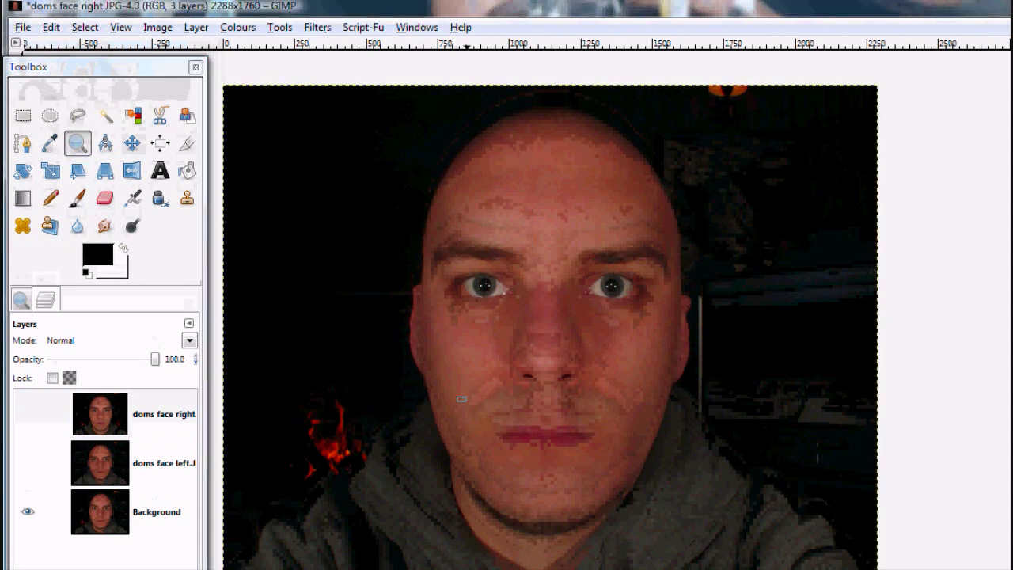
mouse_move(457, 328)
left_mouse_down()
mouse_move(560, 409)
mouse_move(560, 427)
left_mouse_up()
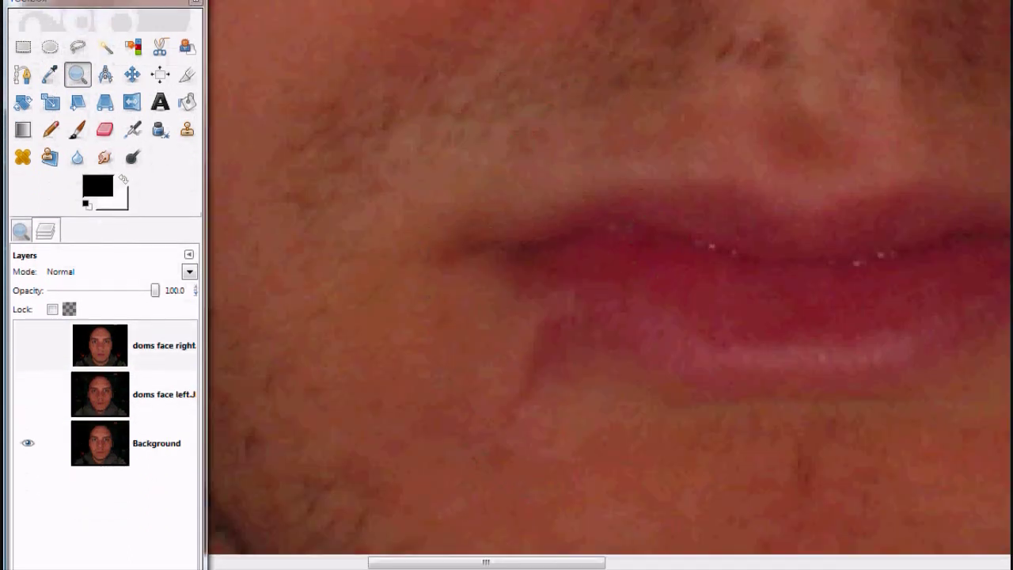
key("minus")
key("minus")
key("minus")
key("minus")
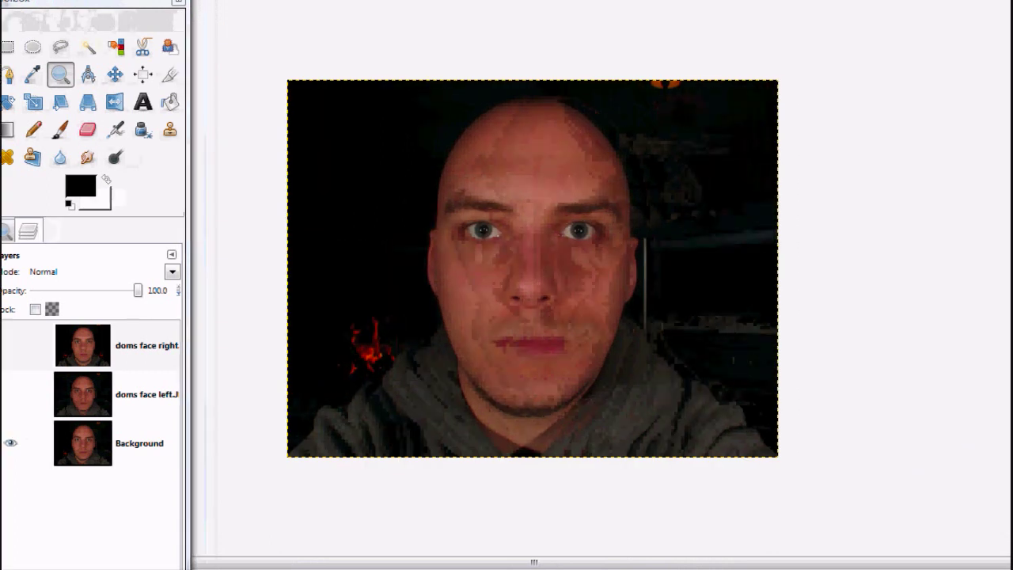
left_click_drag(514, 204, 583, 272)
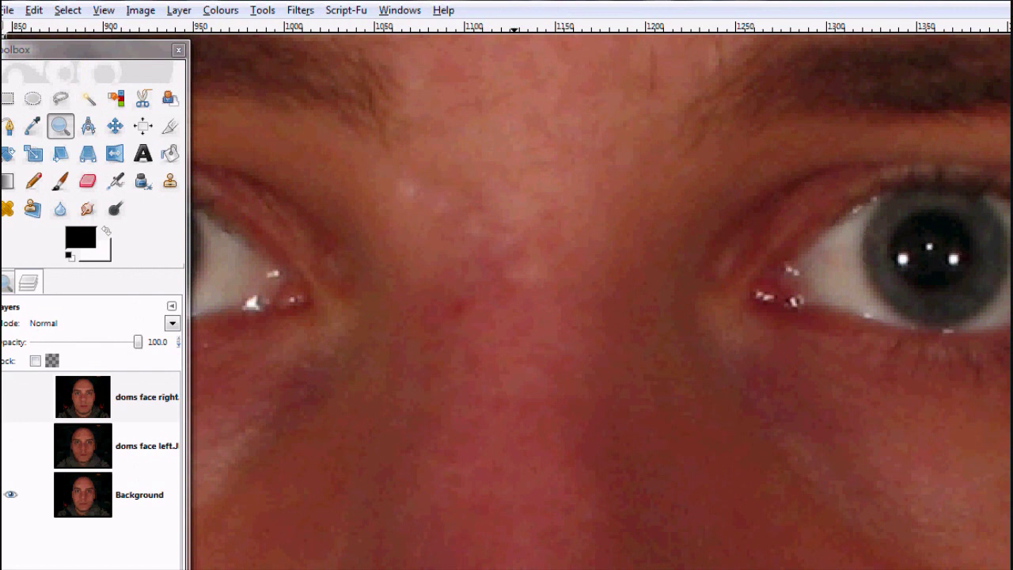
key("minus")
key("minus")
key("minus")
key("minus")
key("minus")
key("minus")
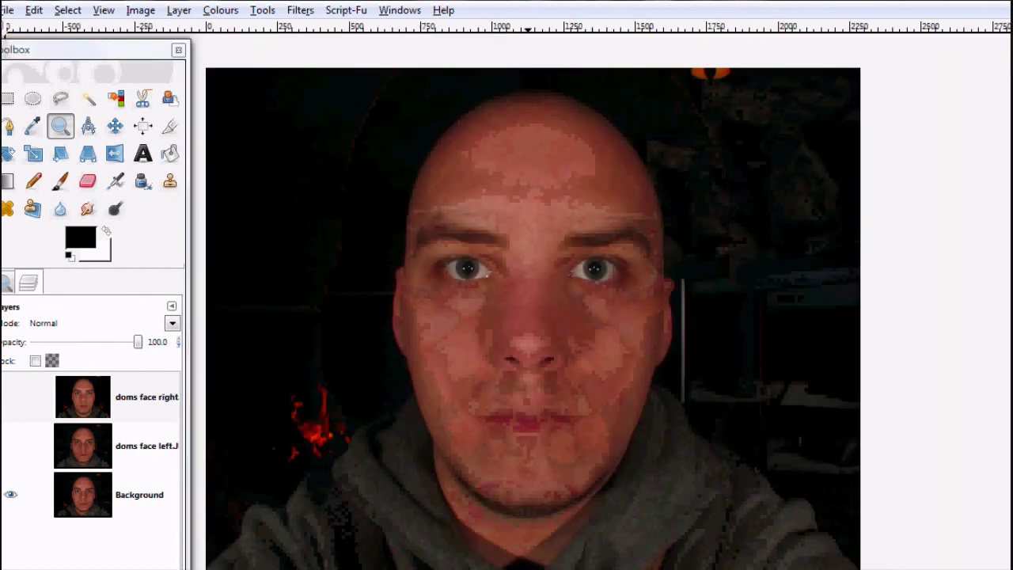
left_click_drag(432, 232, 517, 299)
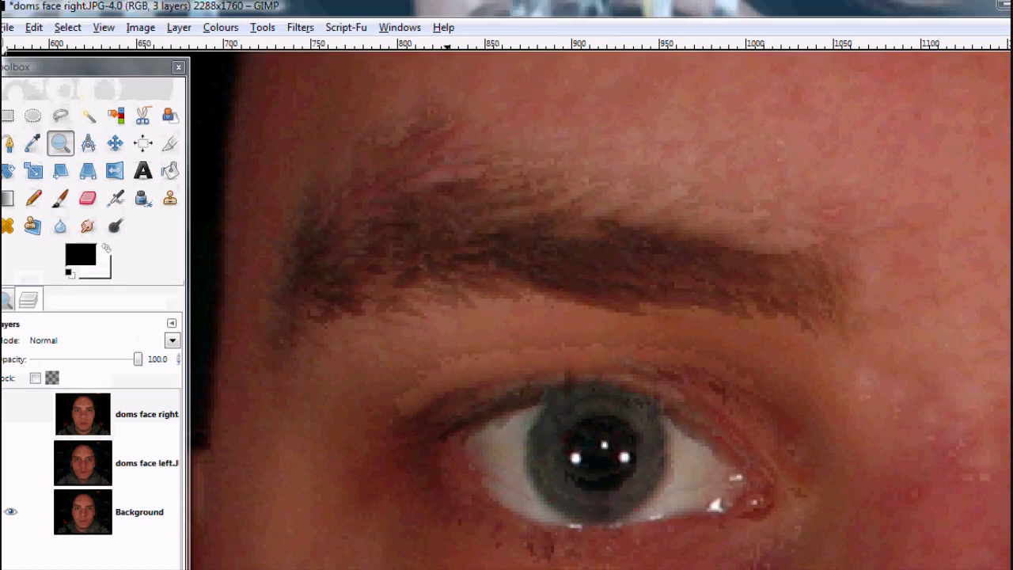
key("minus")
key("minus")
key("minus")
key("minus")
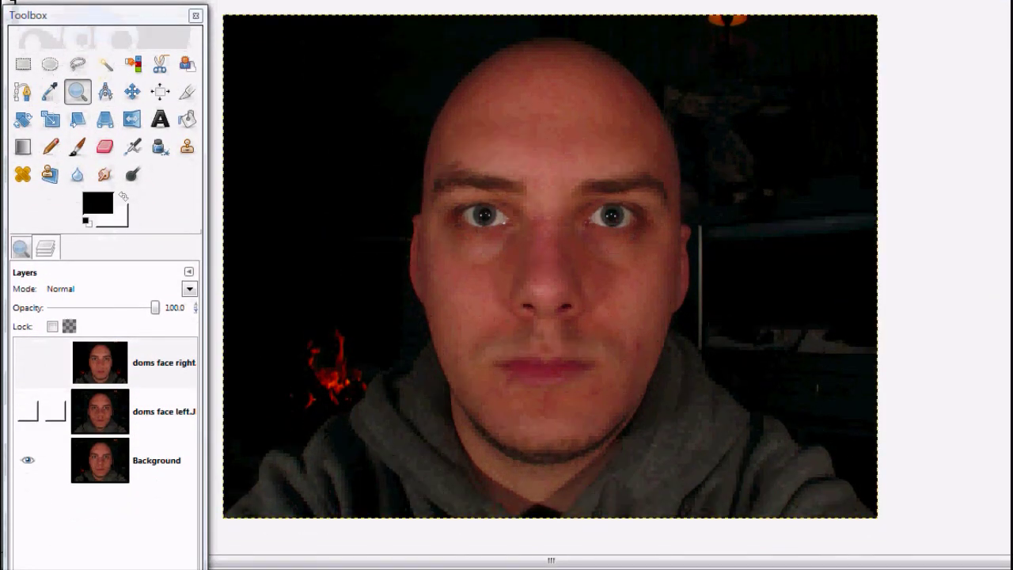
- Show doms face left and toggle doms face right on and off to compare, ending hidden
left_click(164, 362)
left_click(28, 411)
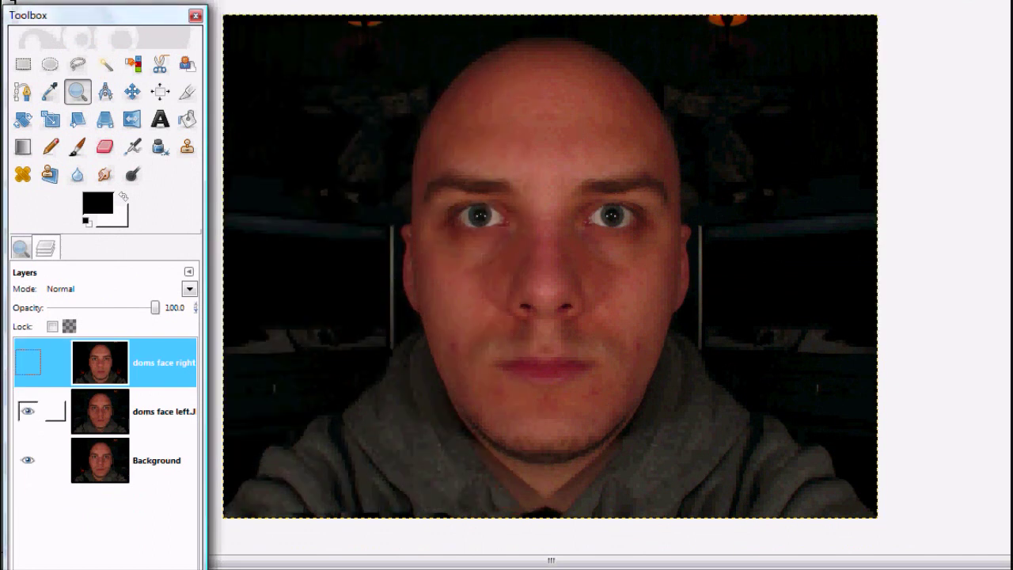
left_click(28, 362)
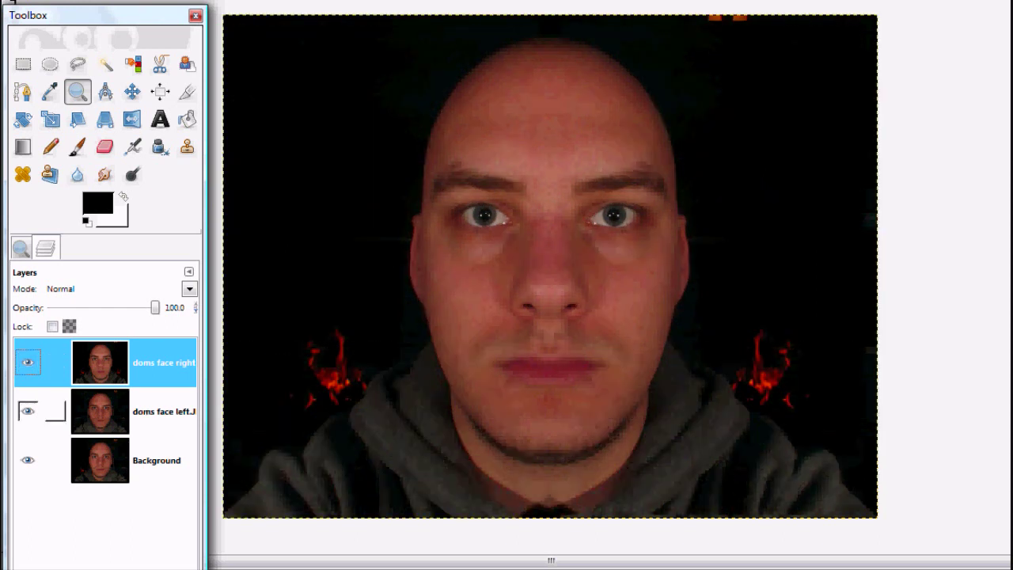
left_click(28, 362)
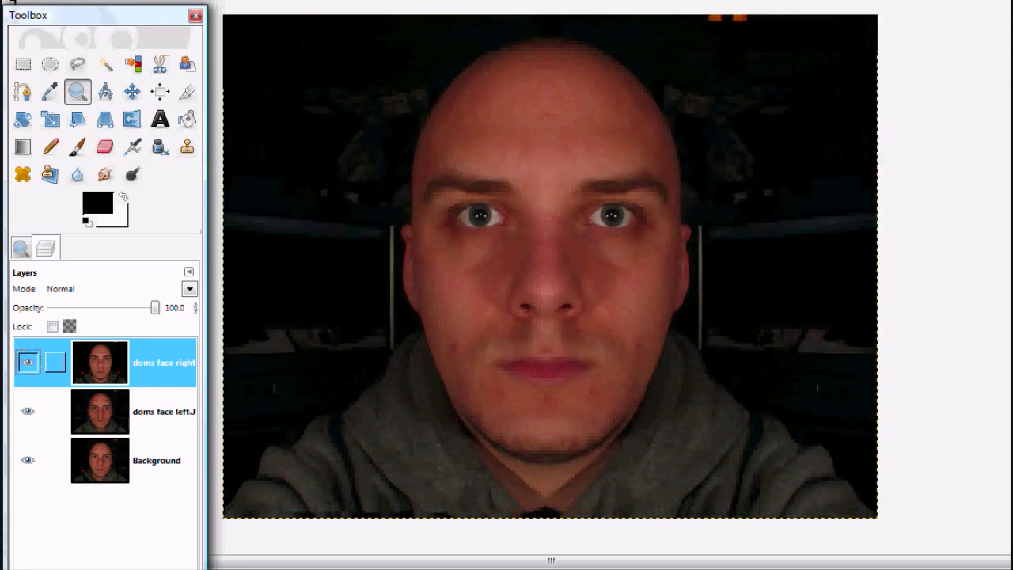
left_click(28, 363)
left_click(28, 362)
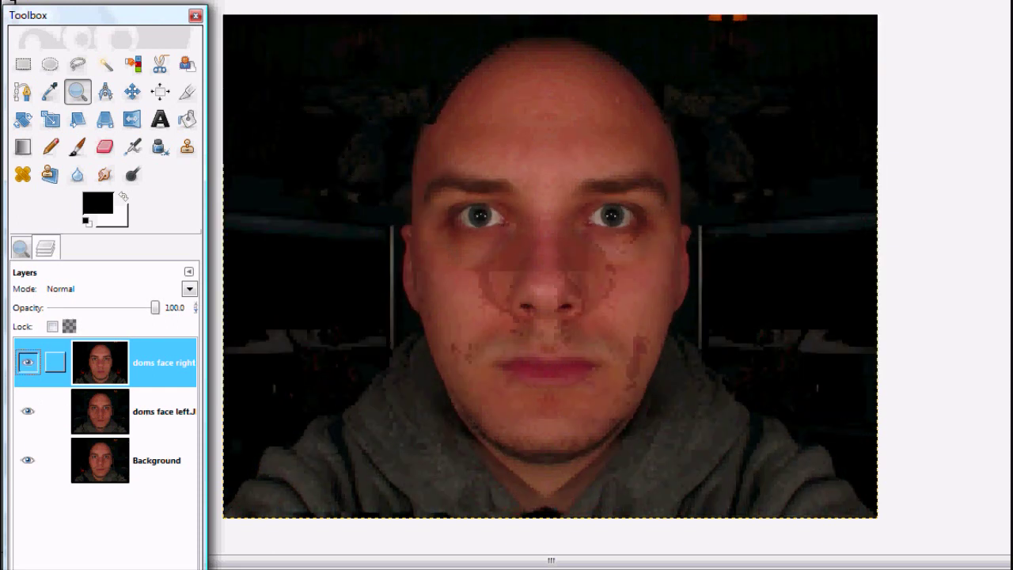
left_click(28, 362)
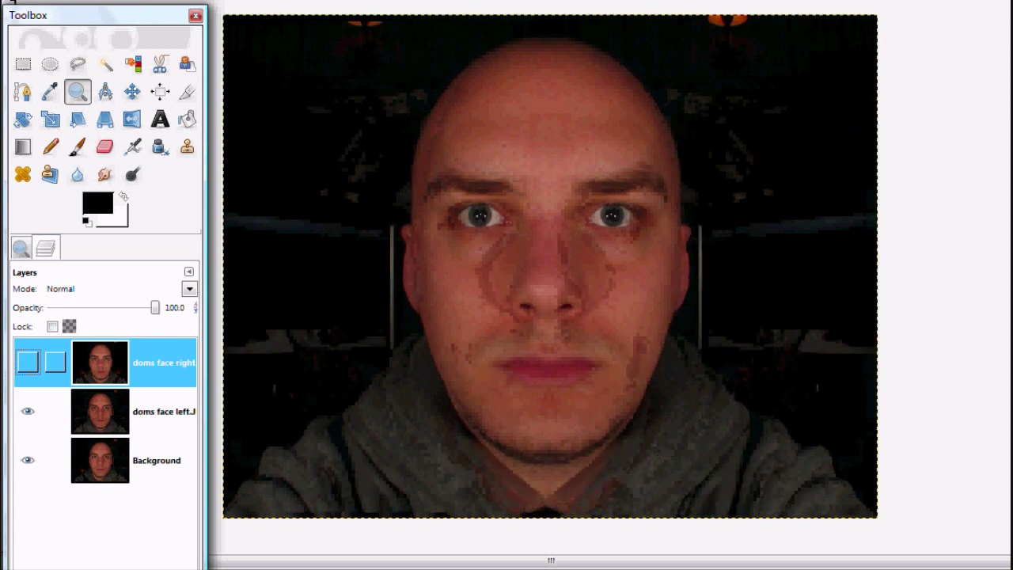
left_click(28, 363)
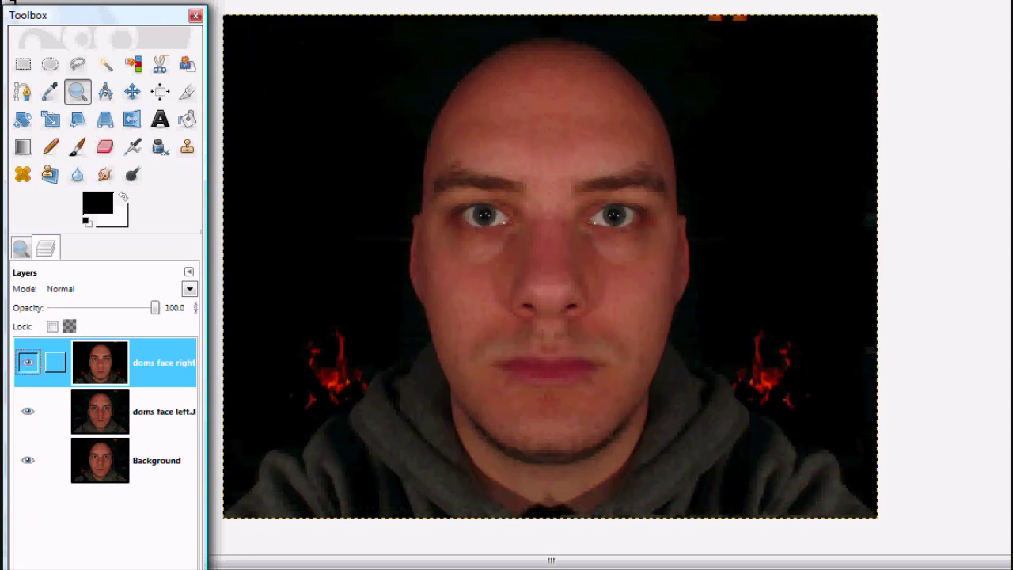
left_click(28, 362)
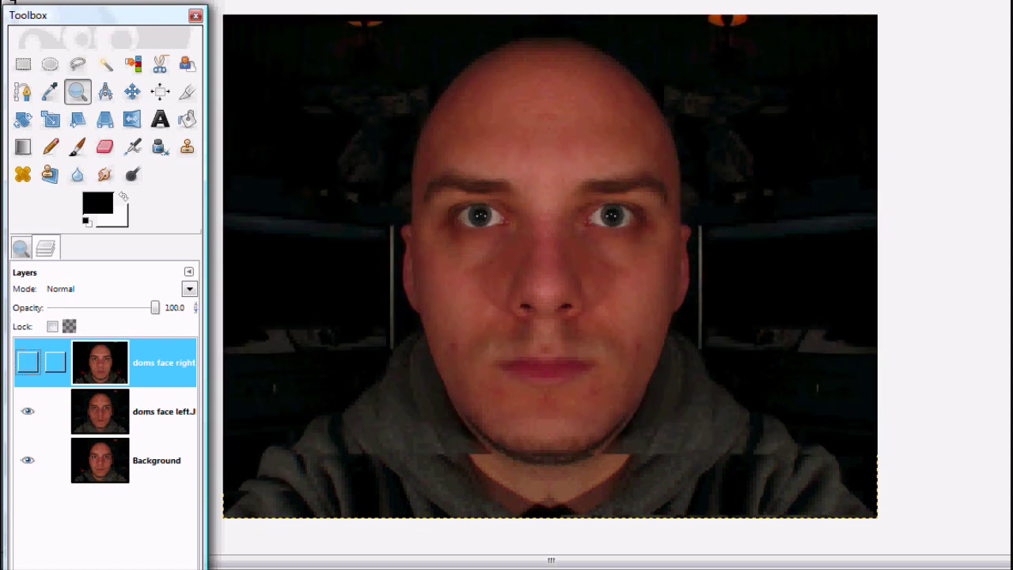
left_click(28, 363)
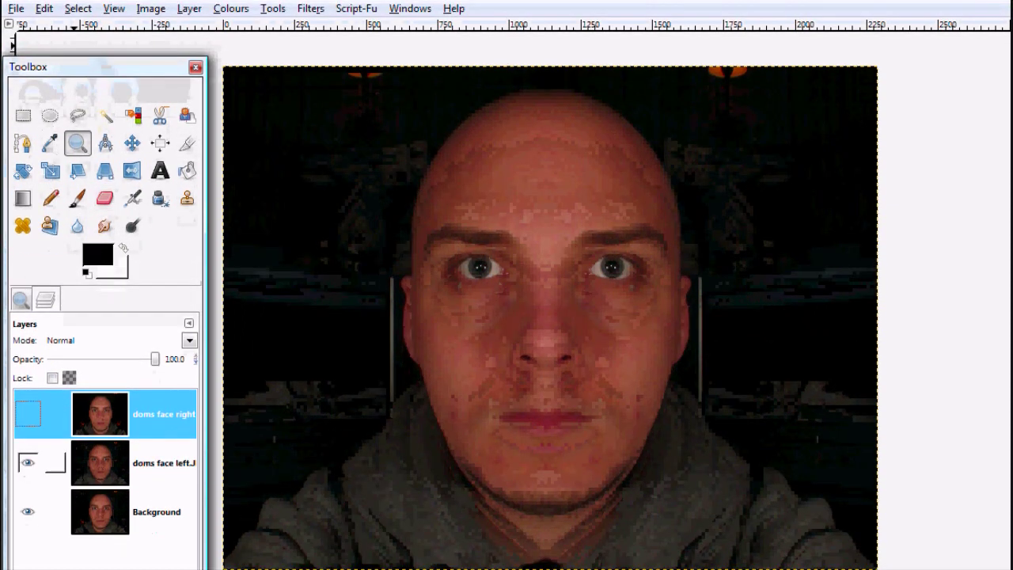
- Make doms face right visible again and zoom out to leave room around the image
left_click(27, 414)
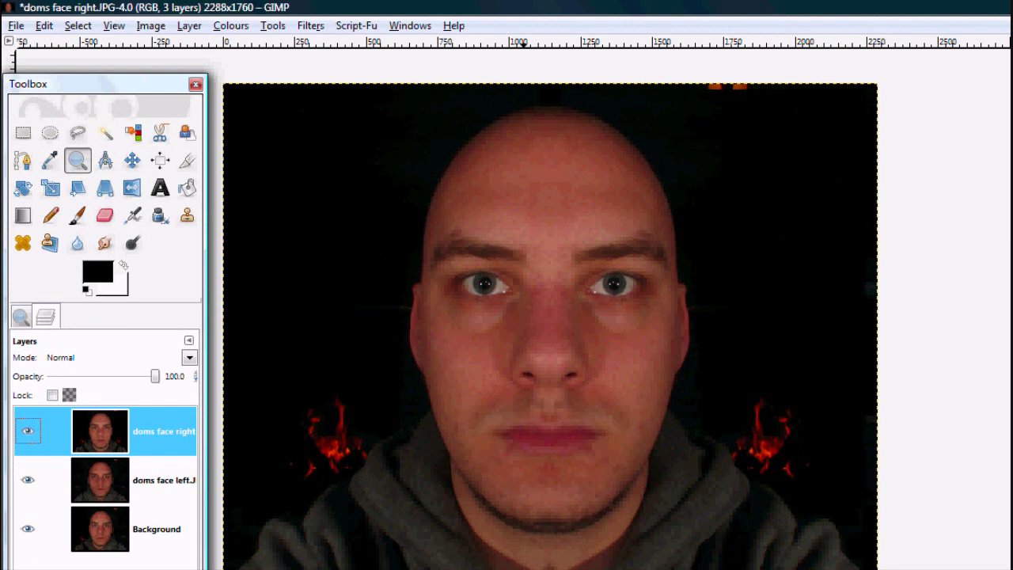
key("plus")
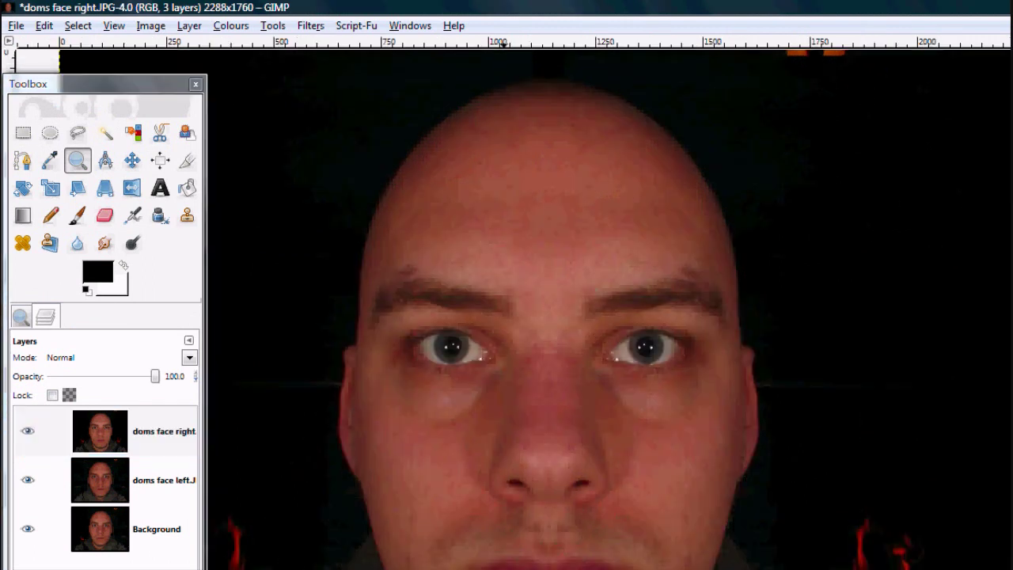
key("minus")
key("minus")
key("minus")
key("minus")
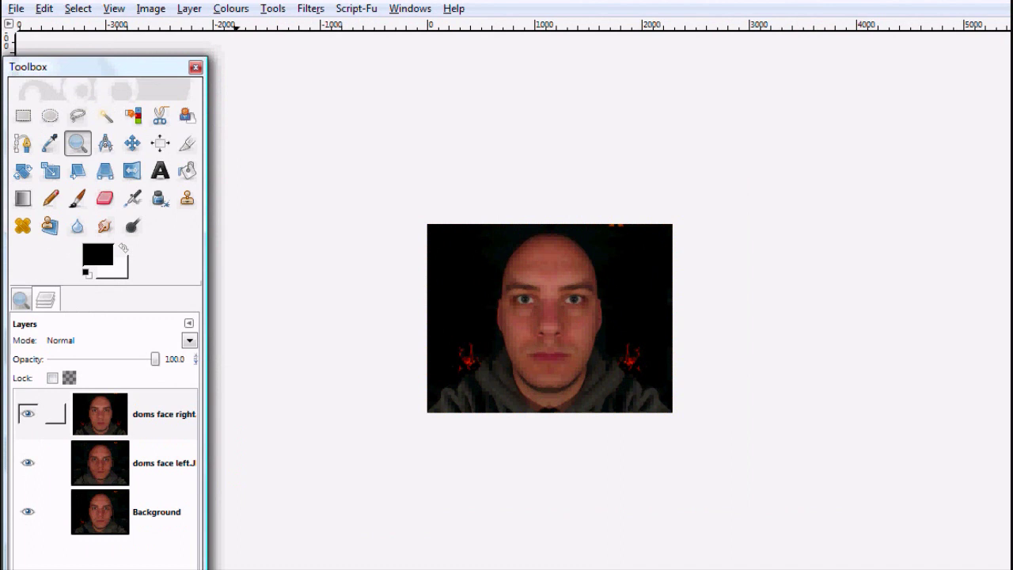
- Move doms face right off to the right and doms face left off to the left
left_click(99, 431)
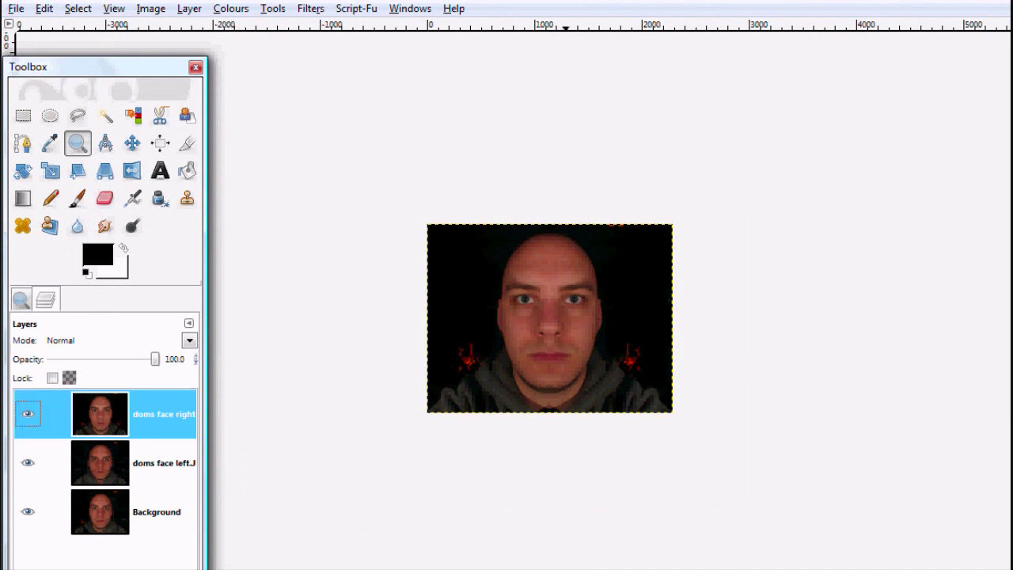
left_click(131, 142)
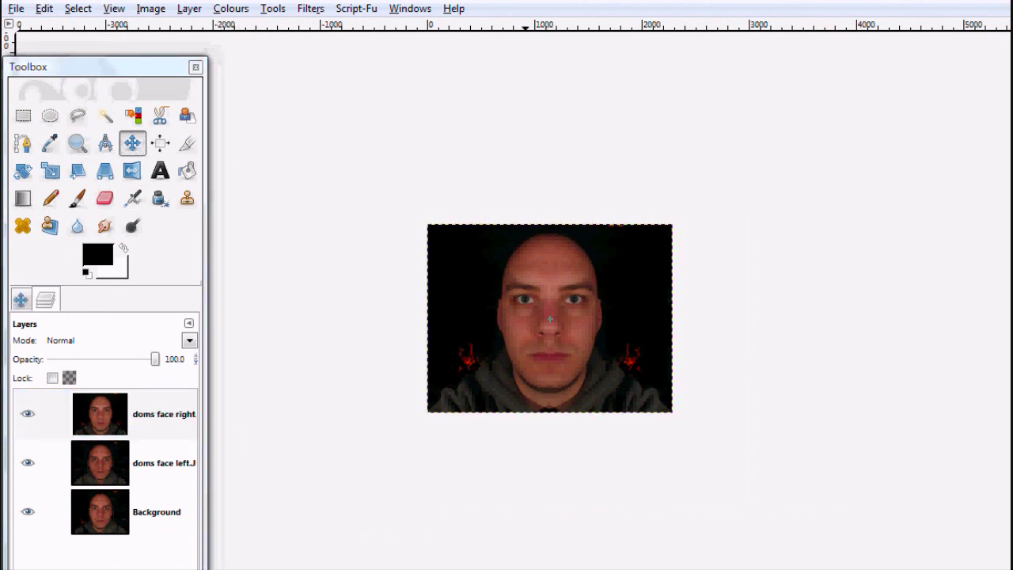
left_click_drag(550, 321, 776, 322)
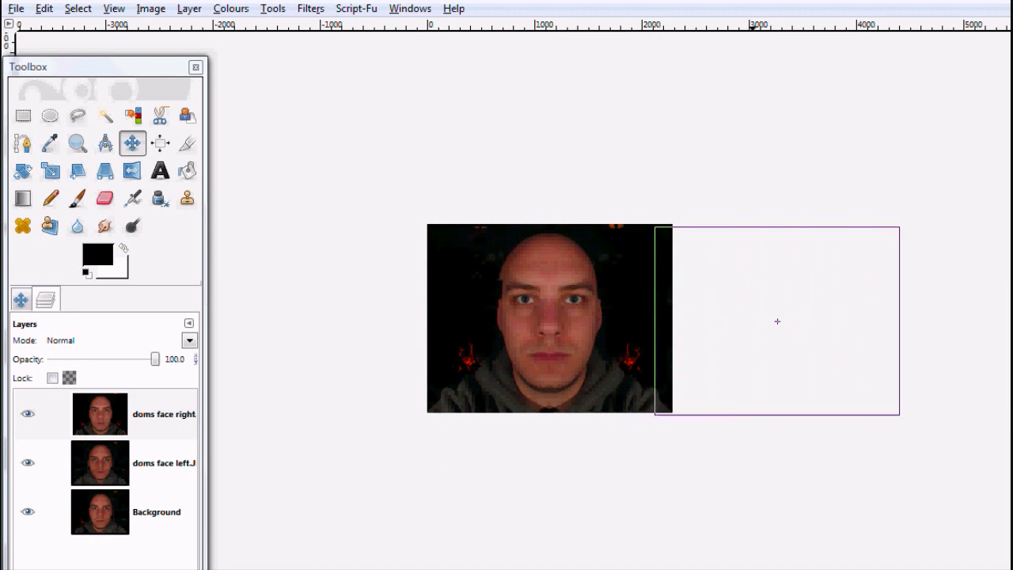
left_click(99, 463)
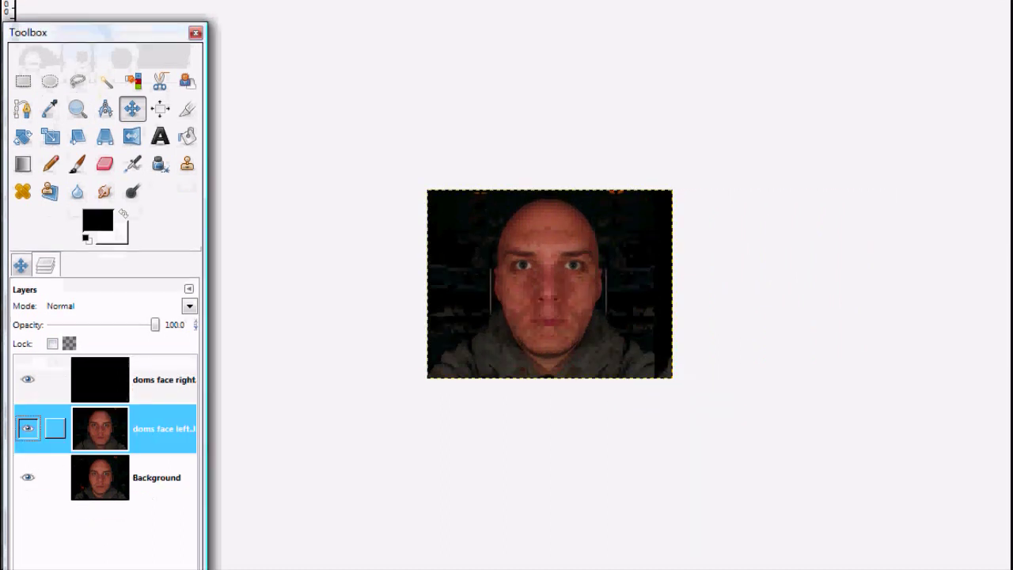
left_click_drag(551, 285, 317, 287)
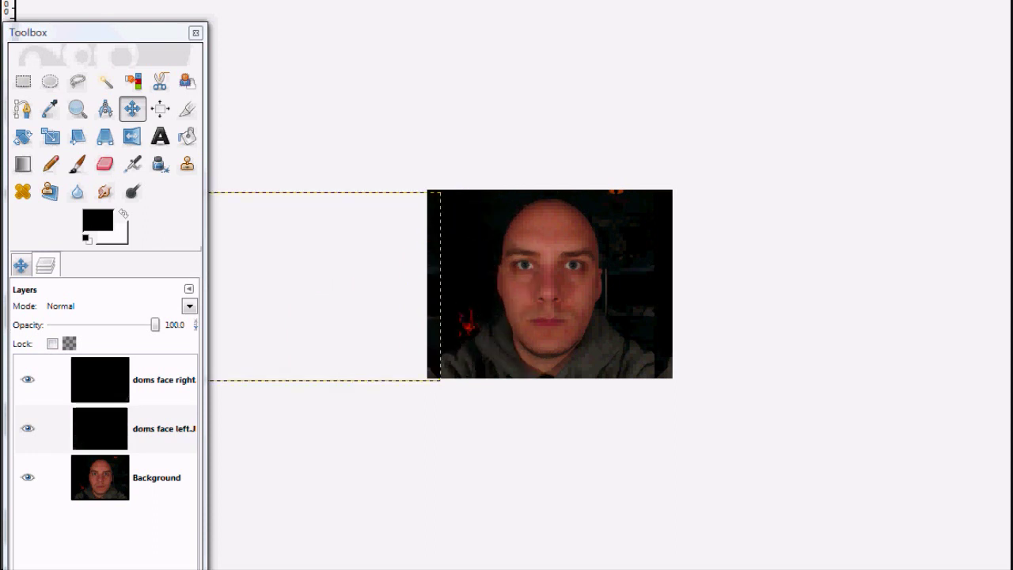
- Fit the canvas to all layers, enlarging it to 6568x1784
key("alt+i")
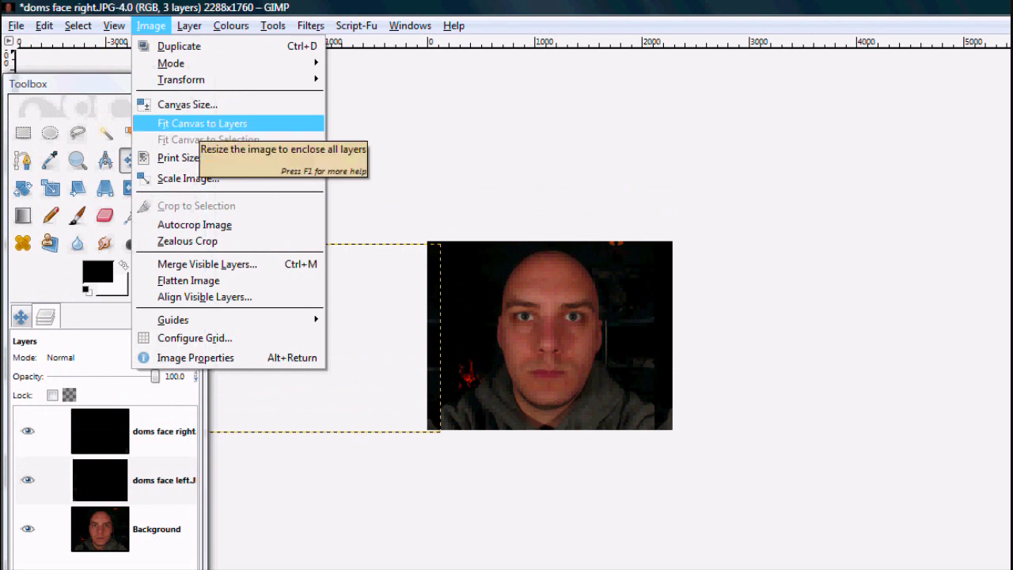
key("Return")
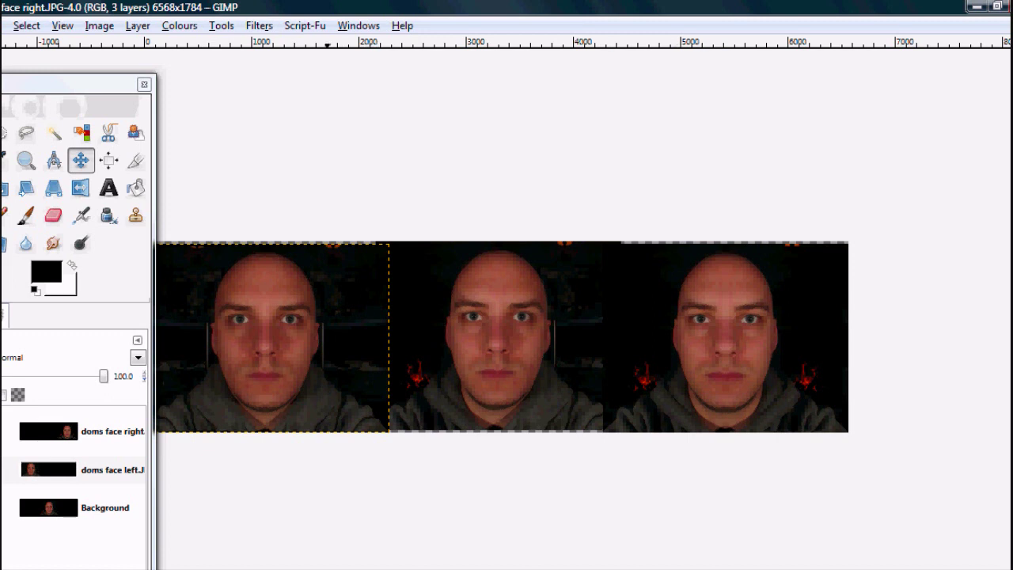
- Nudge the doms face left and doms face right layers into alignment with the original
left_click(111, 469)
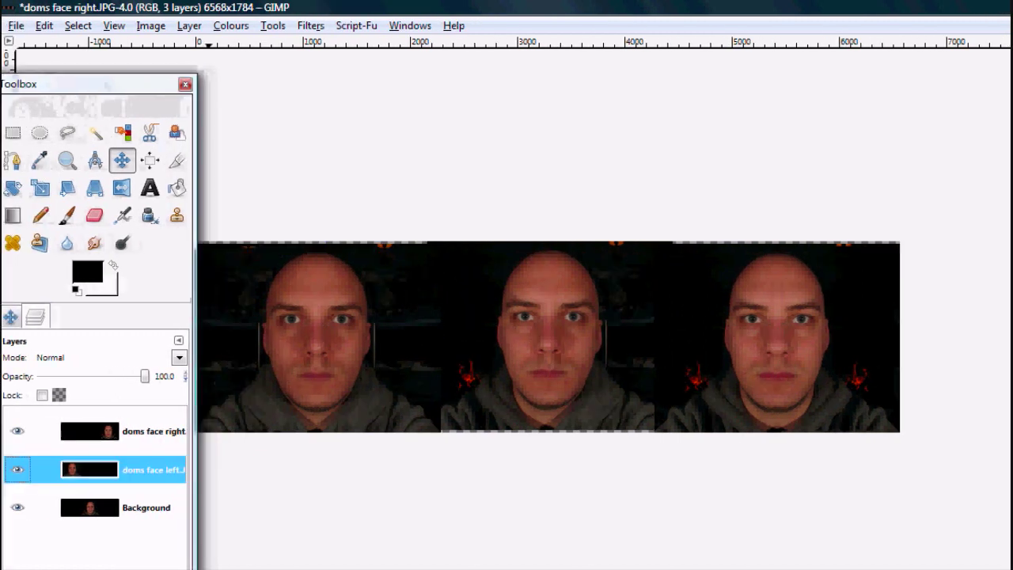
left_click_drag(318, 337, 313, 335)
mouse_move(776, 334)
left_mouse_down()
mouse_move(784, 330)
mouse_move(776, 335)
left_mouse_up()
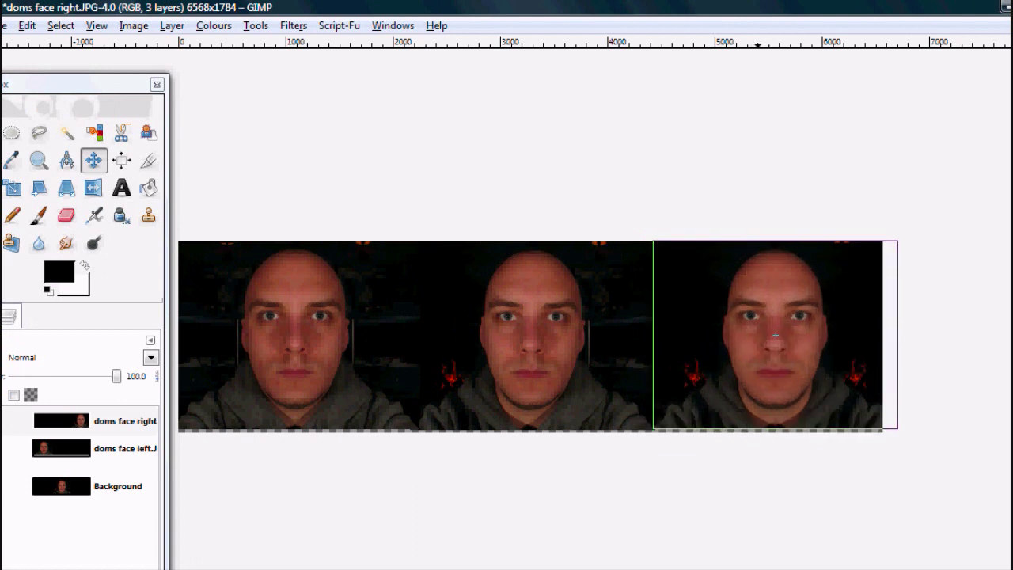
- Refit the canvas to all layers, giving a 6752x1768 image
key("Page_Down")
left_click(97, 25)
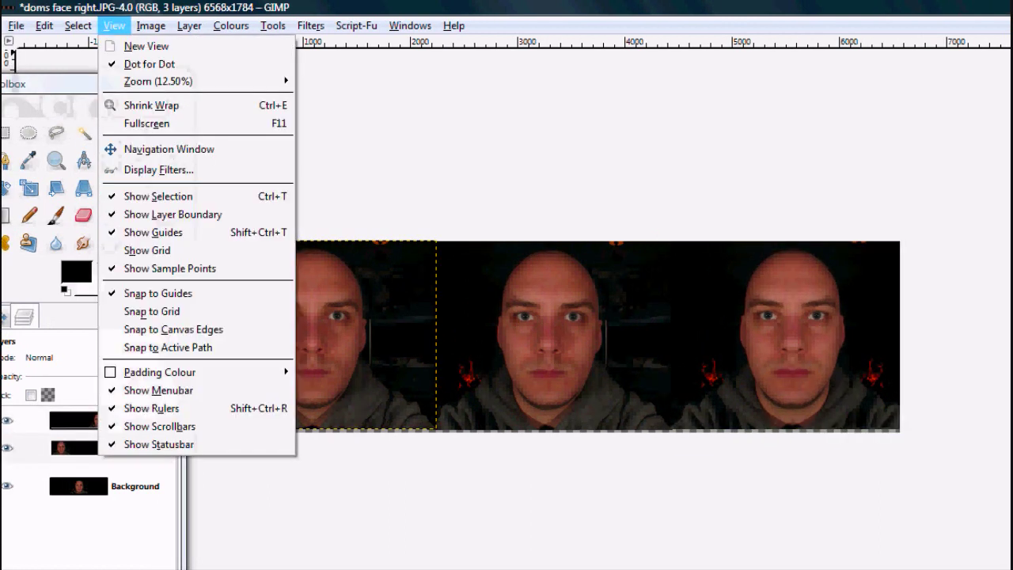
mouse_move(151, 25)
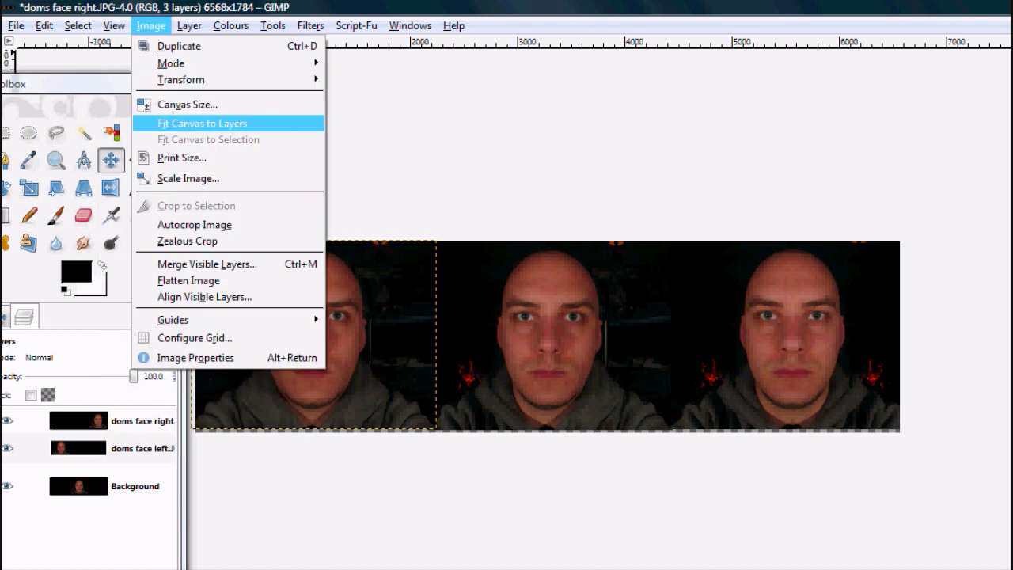
left_click(202, 123)
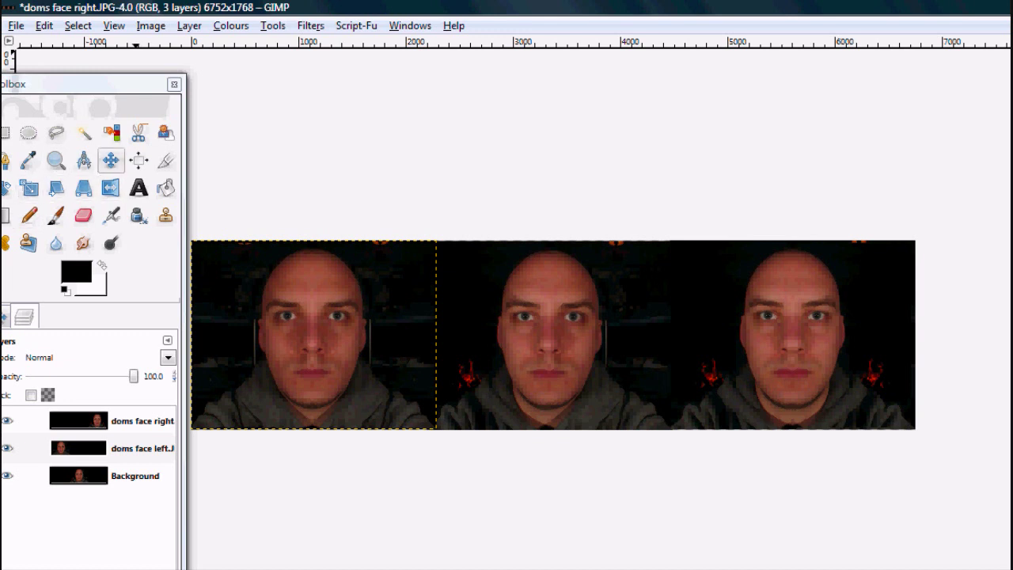
- Crop the image just inside the three faces' edges to remove the ragged borders
left_click(165, 161)
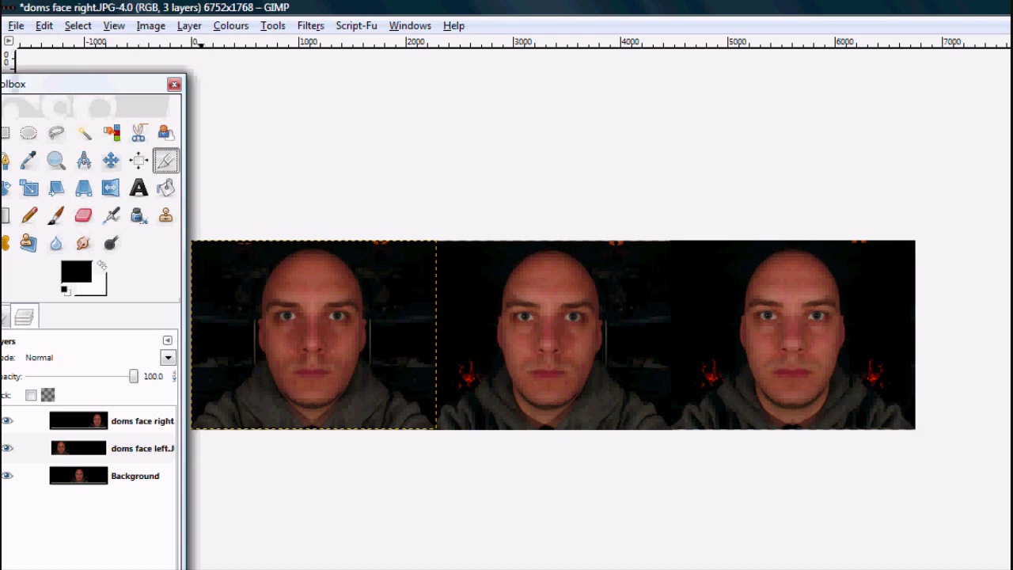
left_click_drag(198, 245, 900, 413)
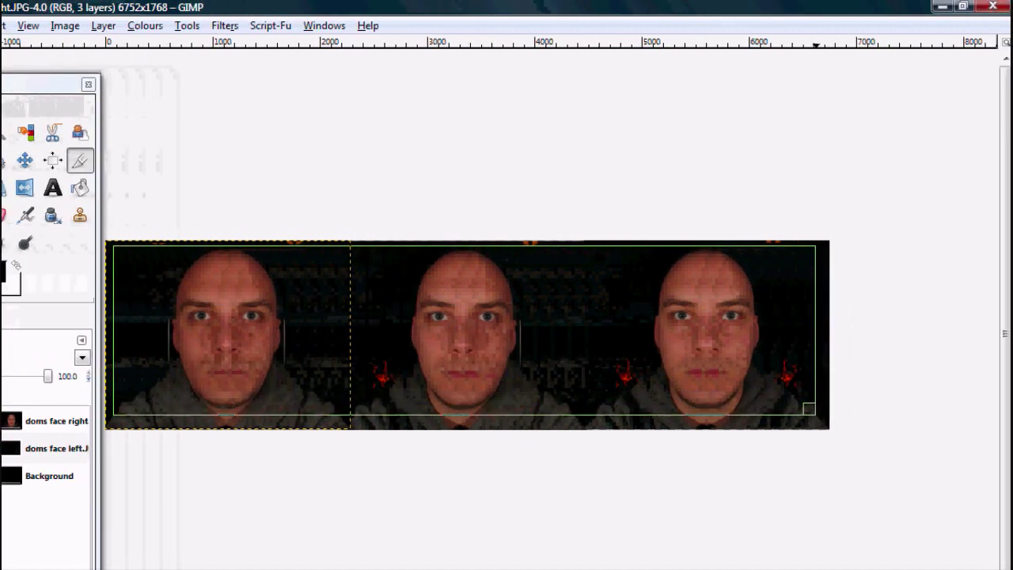
key("Return")
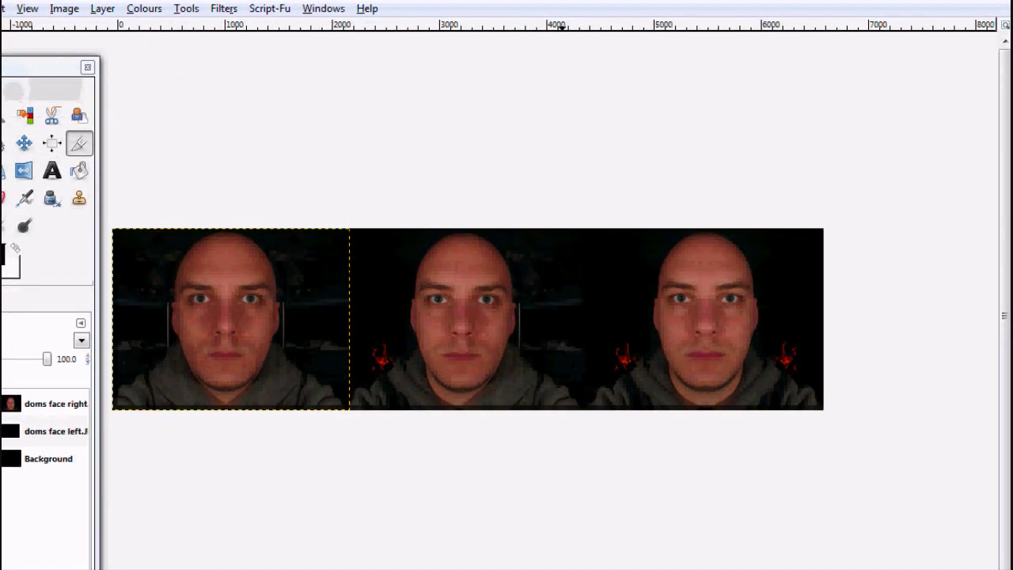